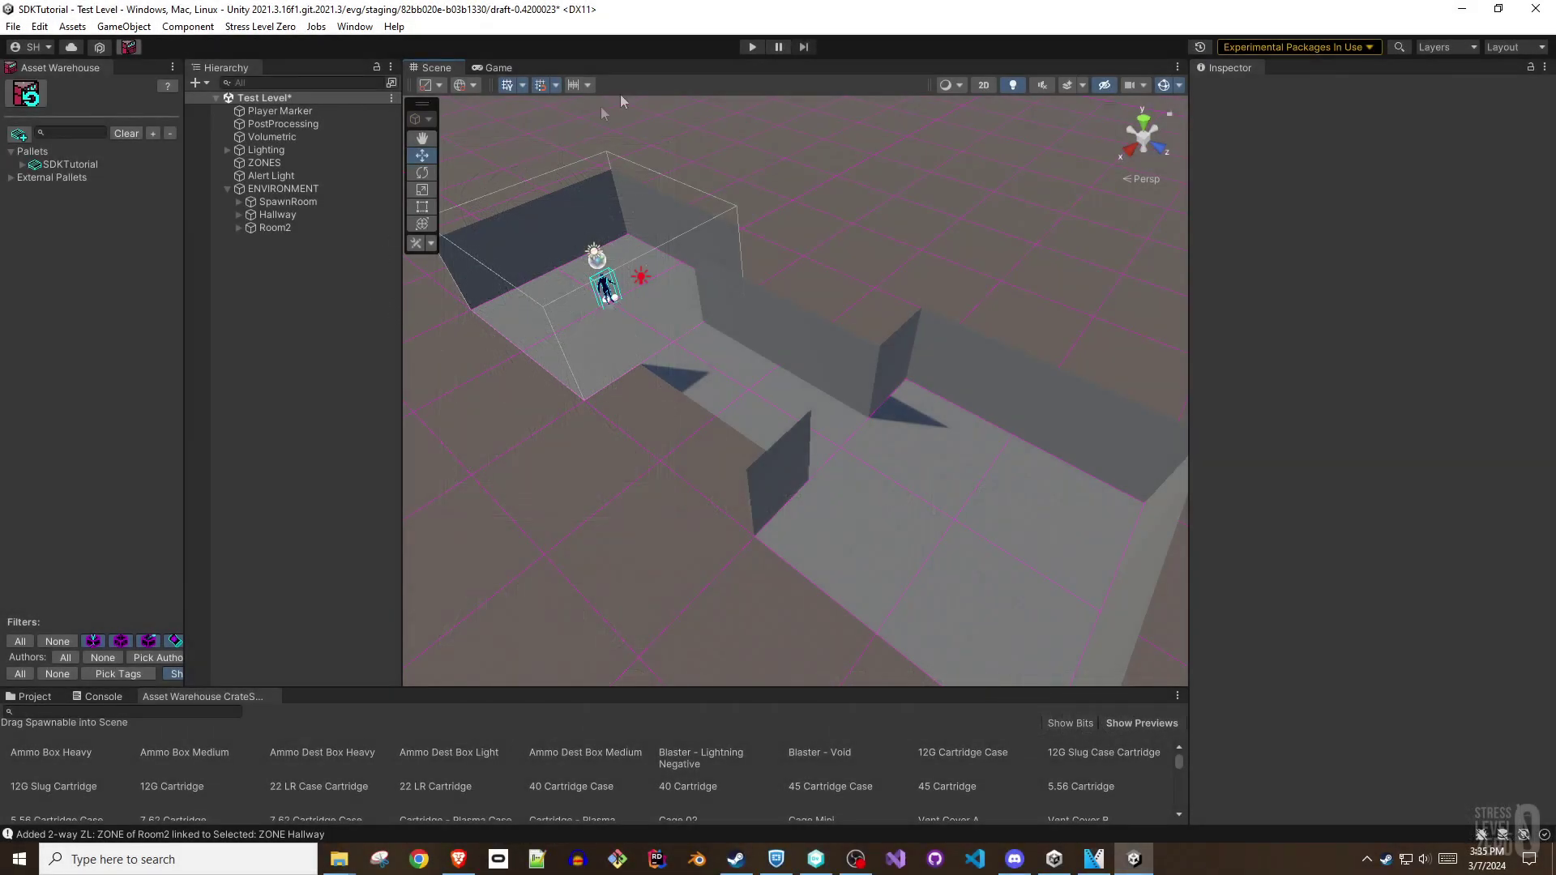
Show the Zone Creation and Linking overlay in the Scene view.
key("grave")
left_click(708, 173)
Create zones for the selected SpawnRoom, Hallway and Room2 geometry.
key("grave")
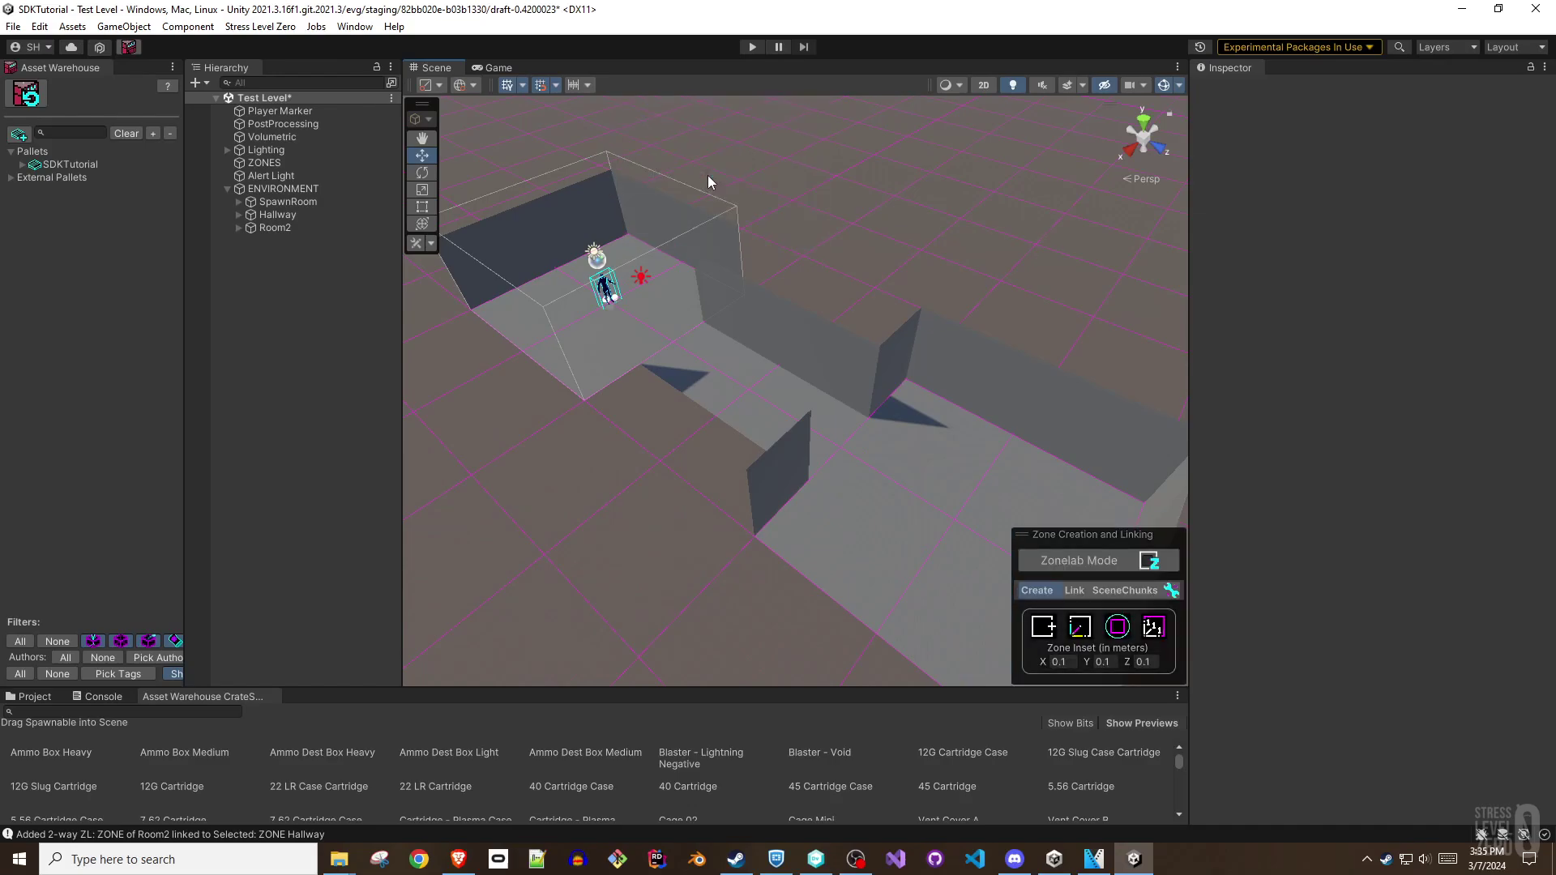
left_click(288, 202)
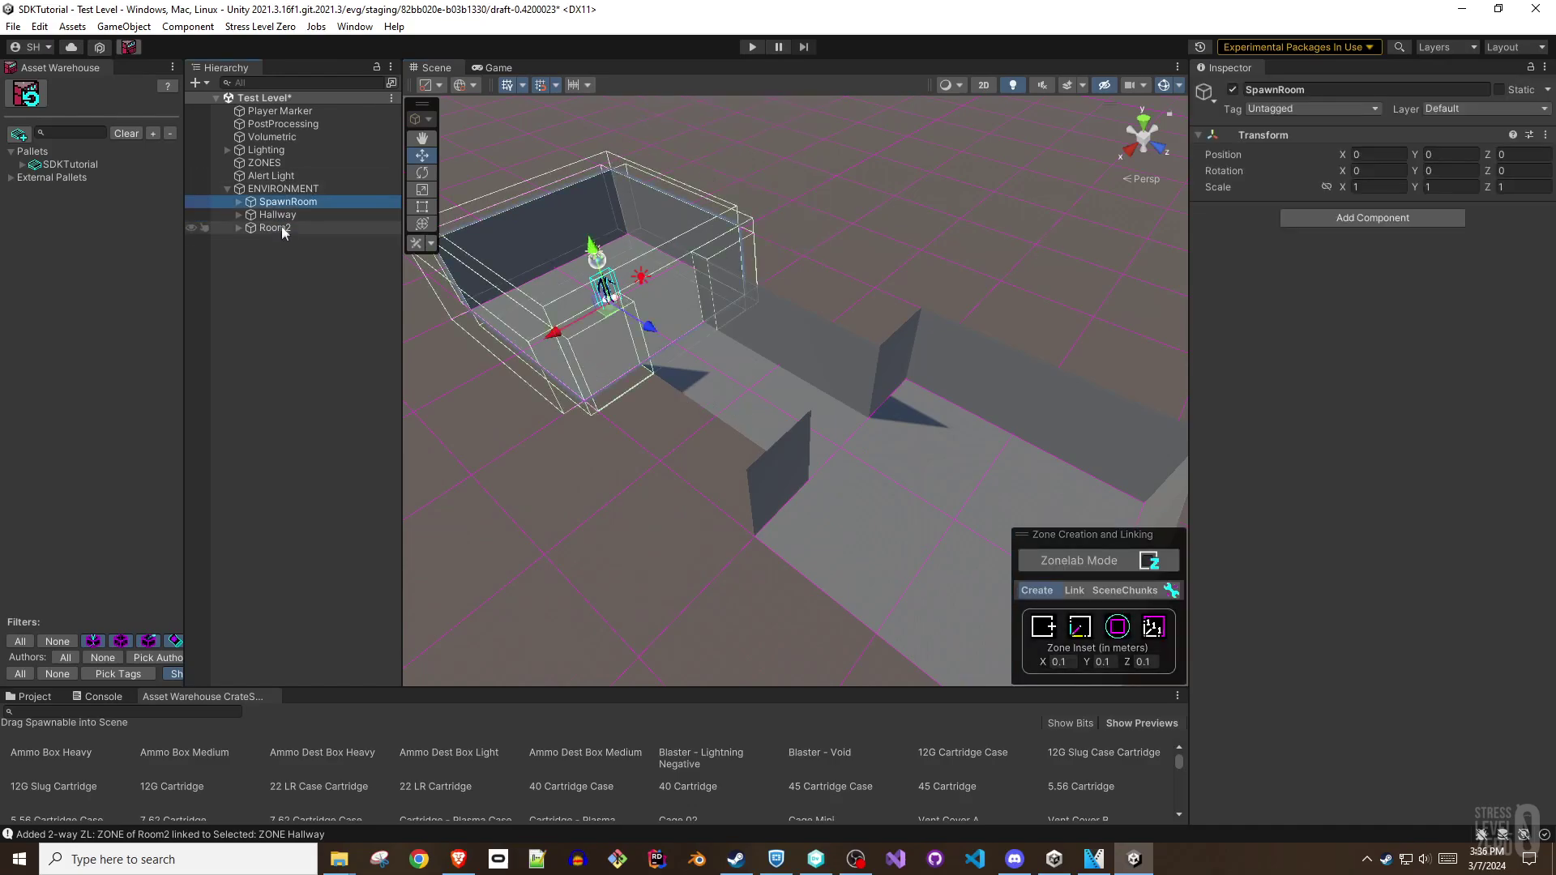
left_click(274, 227, "shift")
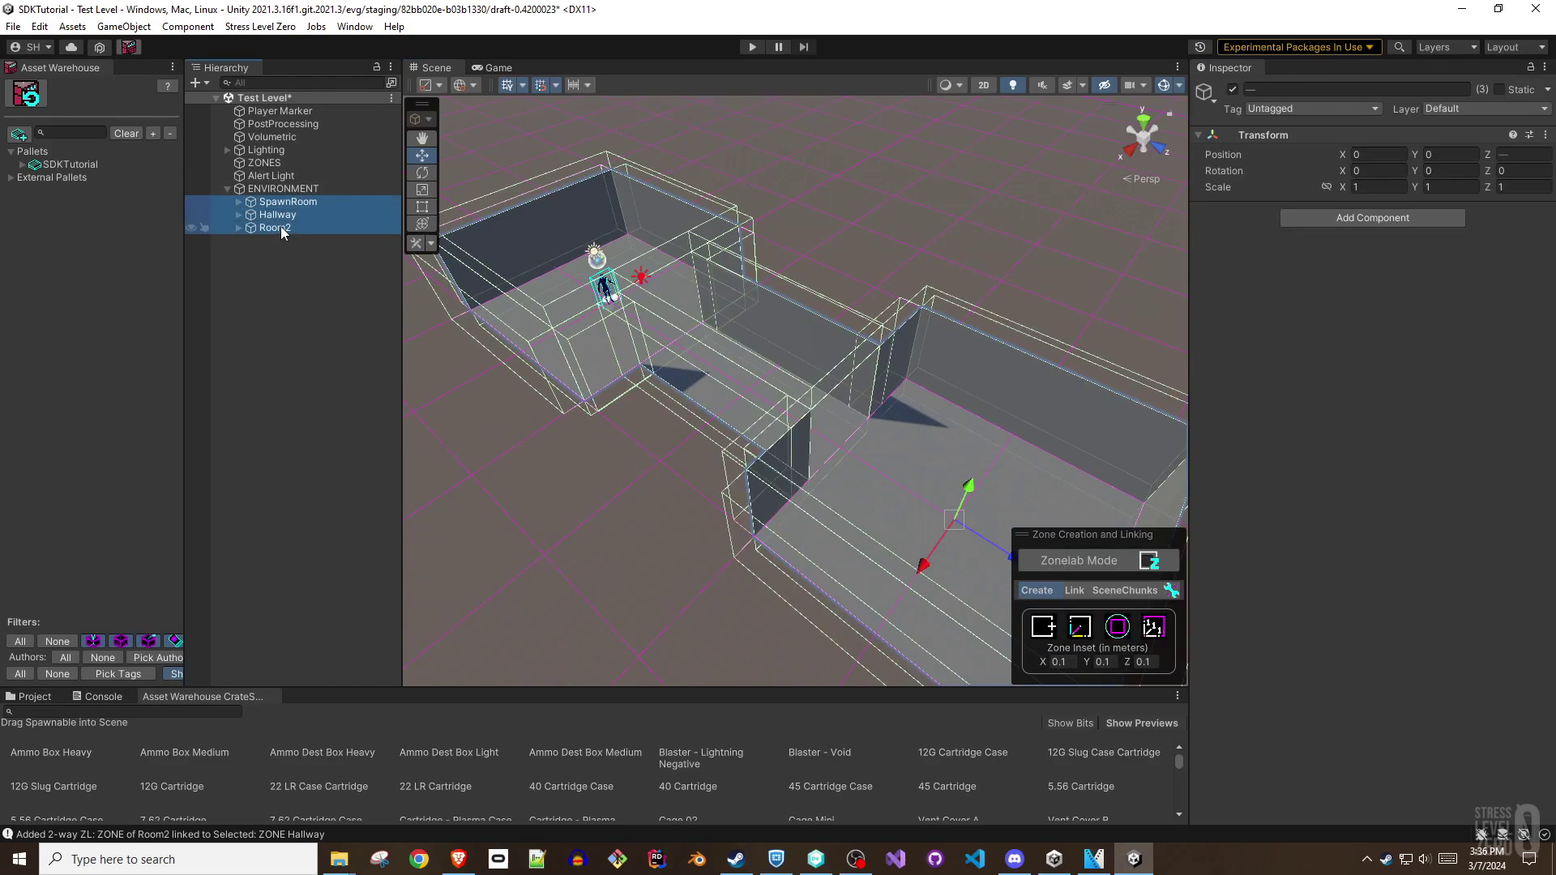
left_click(1082, 626)
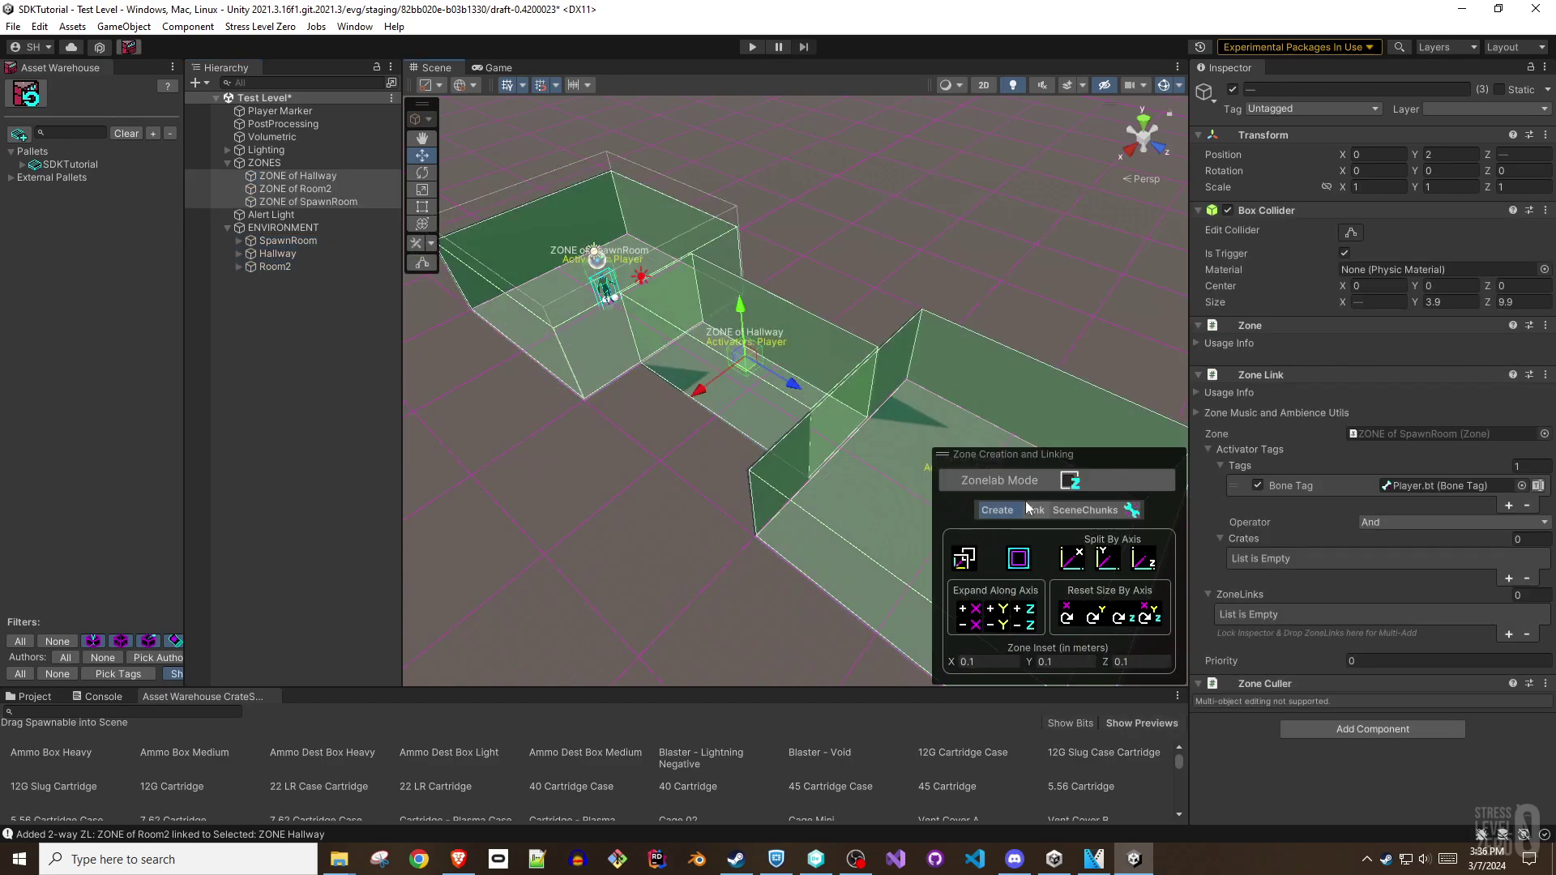
In Zonelab mode, link SpawnRoom to Hallway and Hallway to Room2.
left_click(1036, 512)
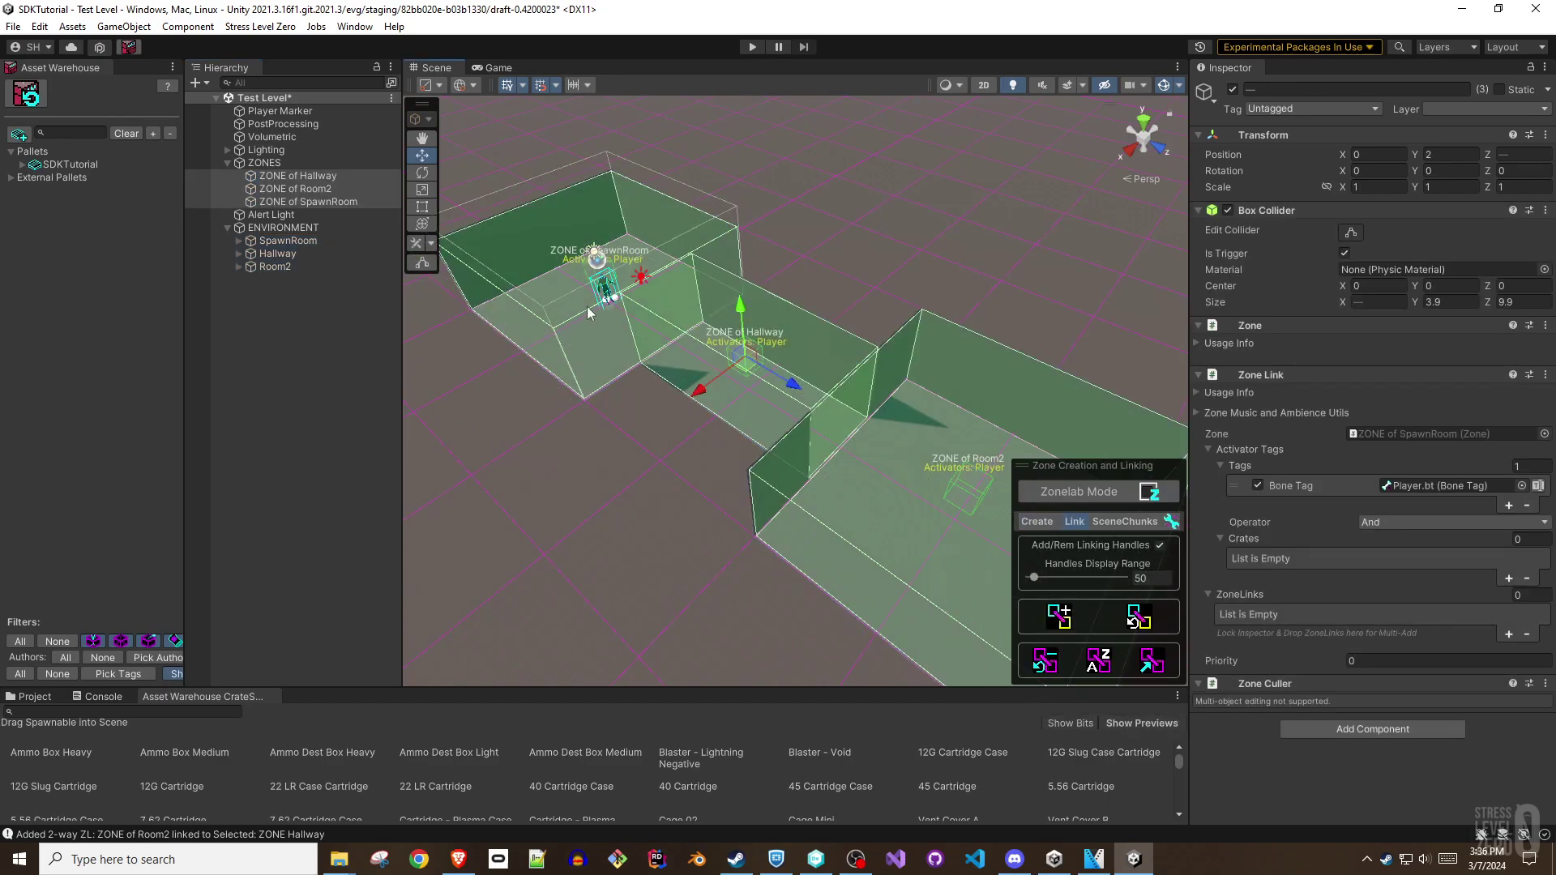
left_click(1149, 491)
left_click(648, 216)
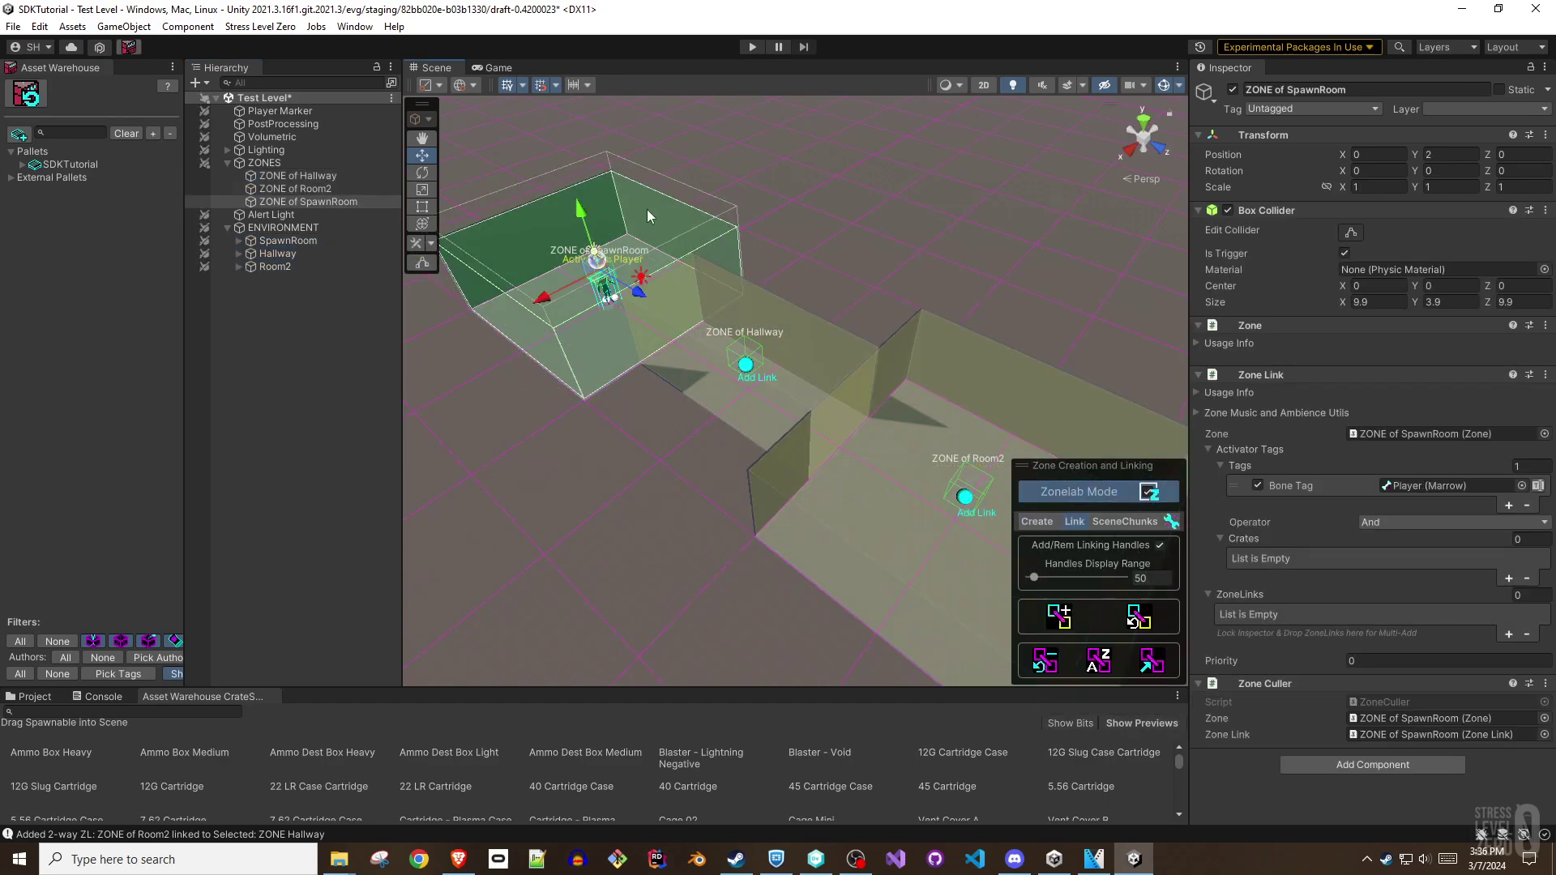
left_click(746, 366)
left_click(802, 350)
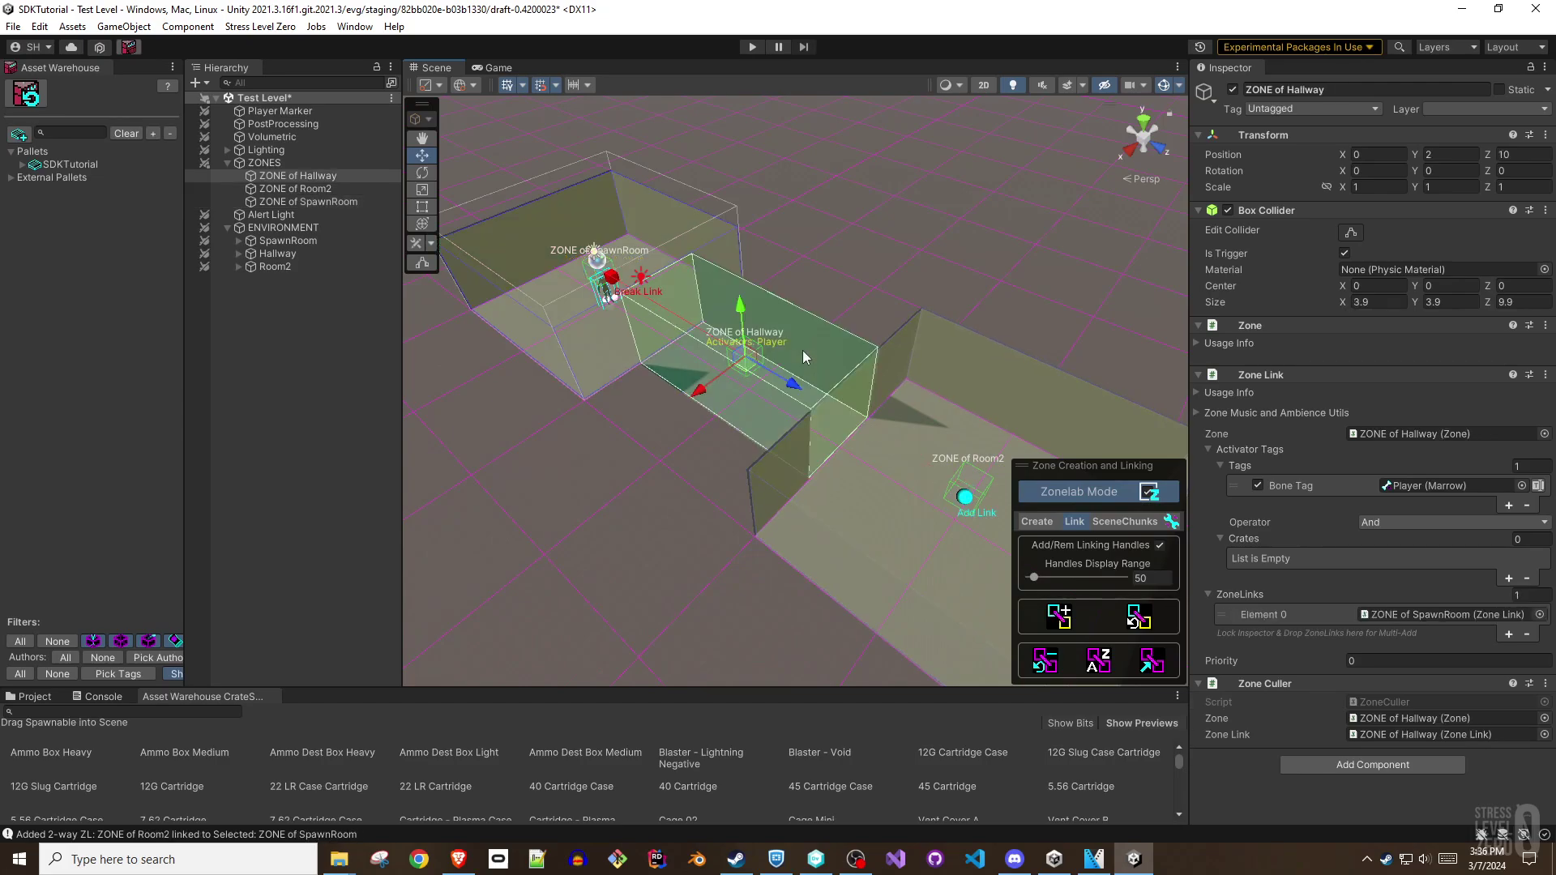
left_click(964, 496)
left_click(945, 415)
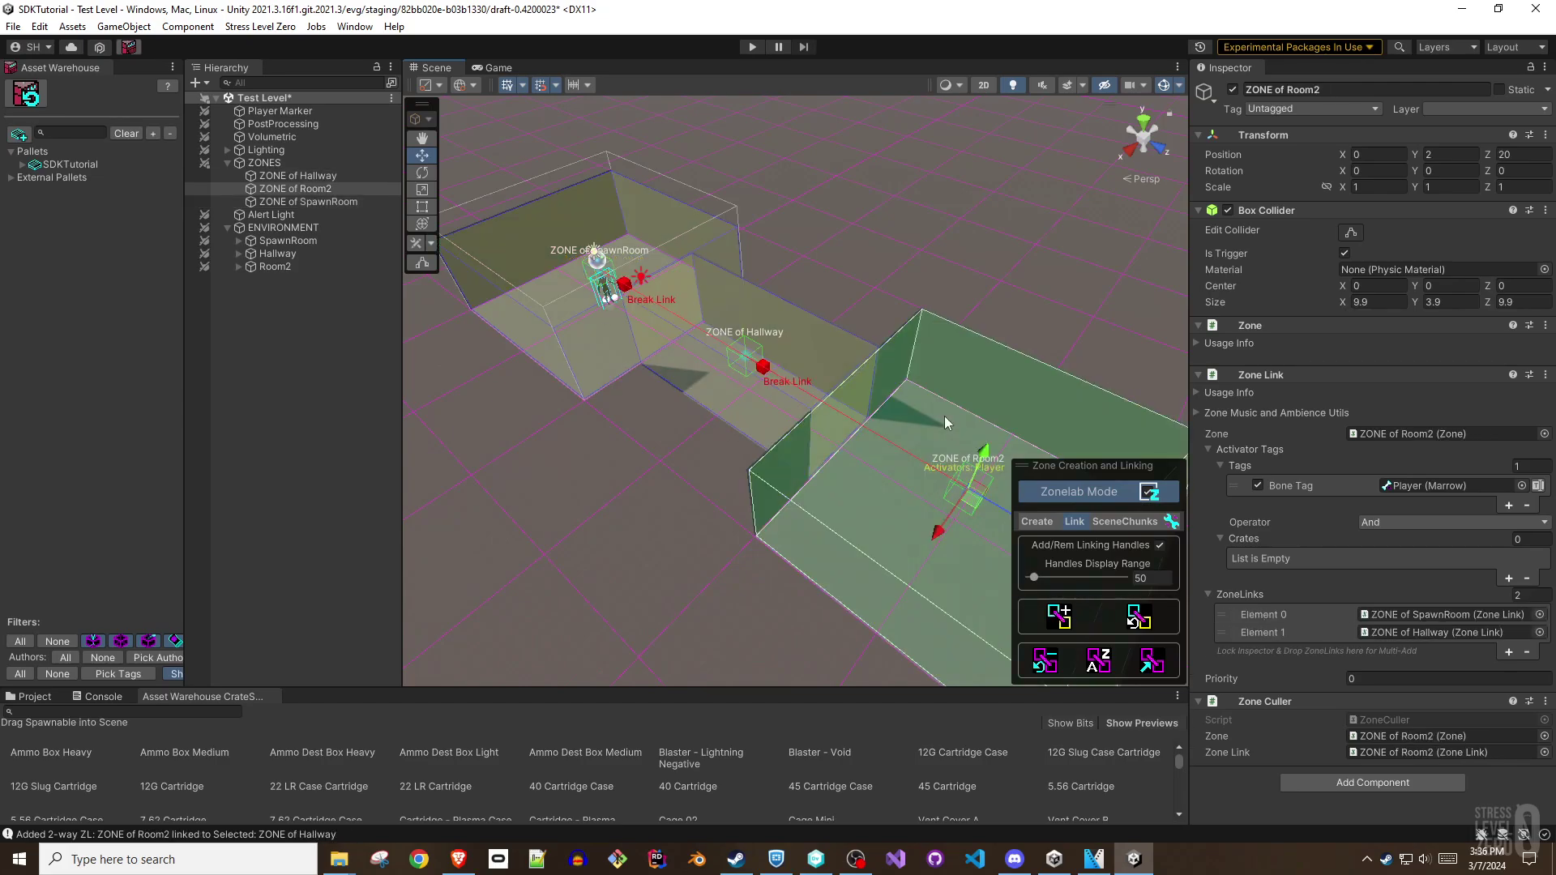
Turn off Zonelab mode and check the Hallway zone's link lines.
left_click(891, 252)
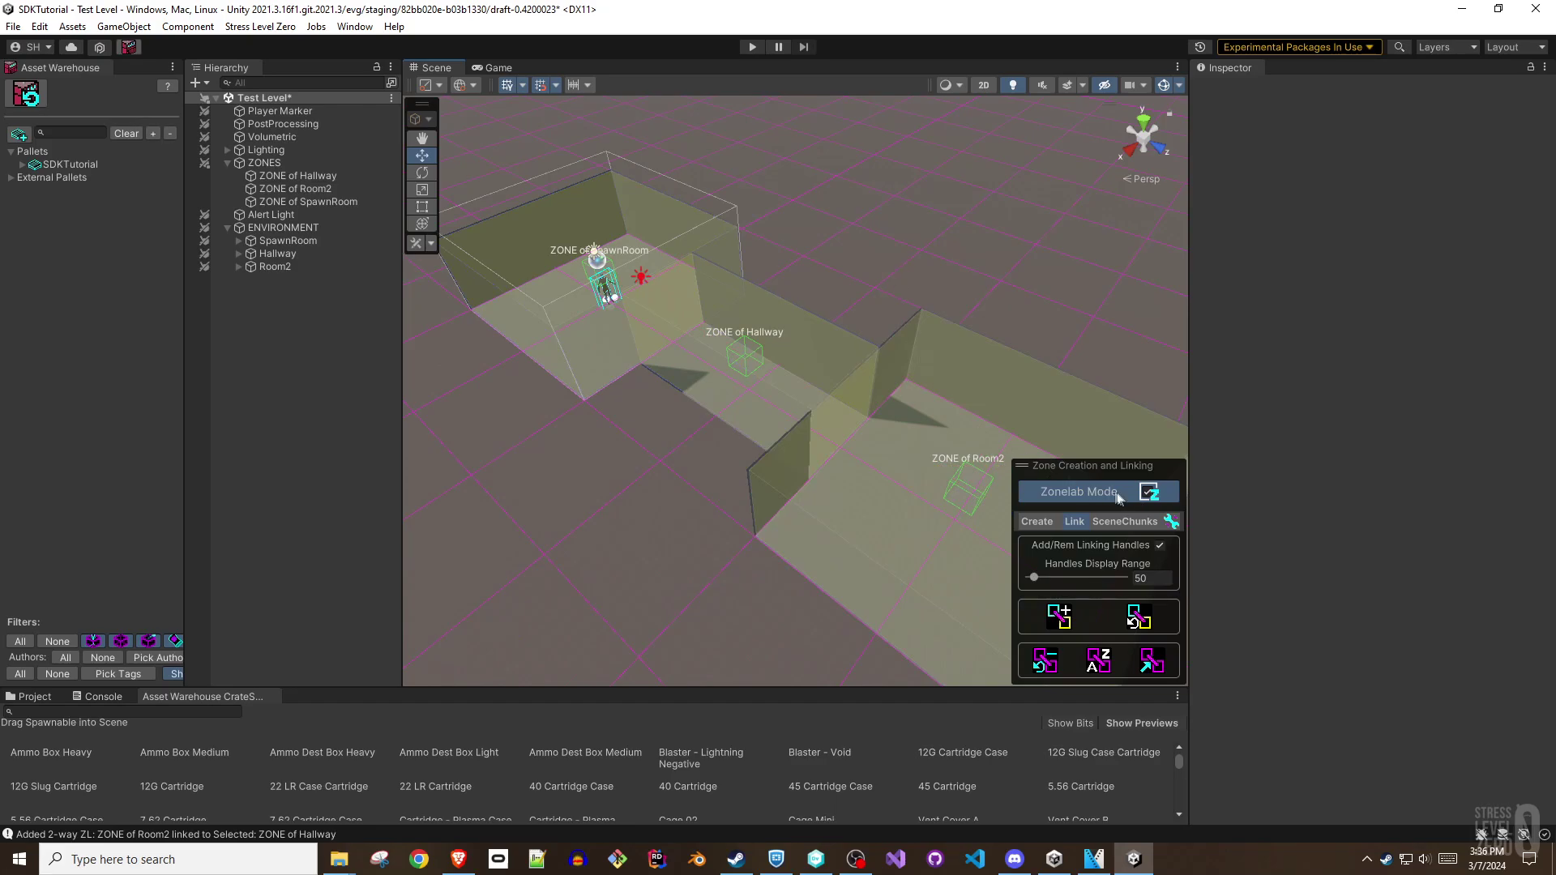
left_click(1151, 492)
left_click(747, 368)
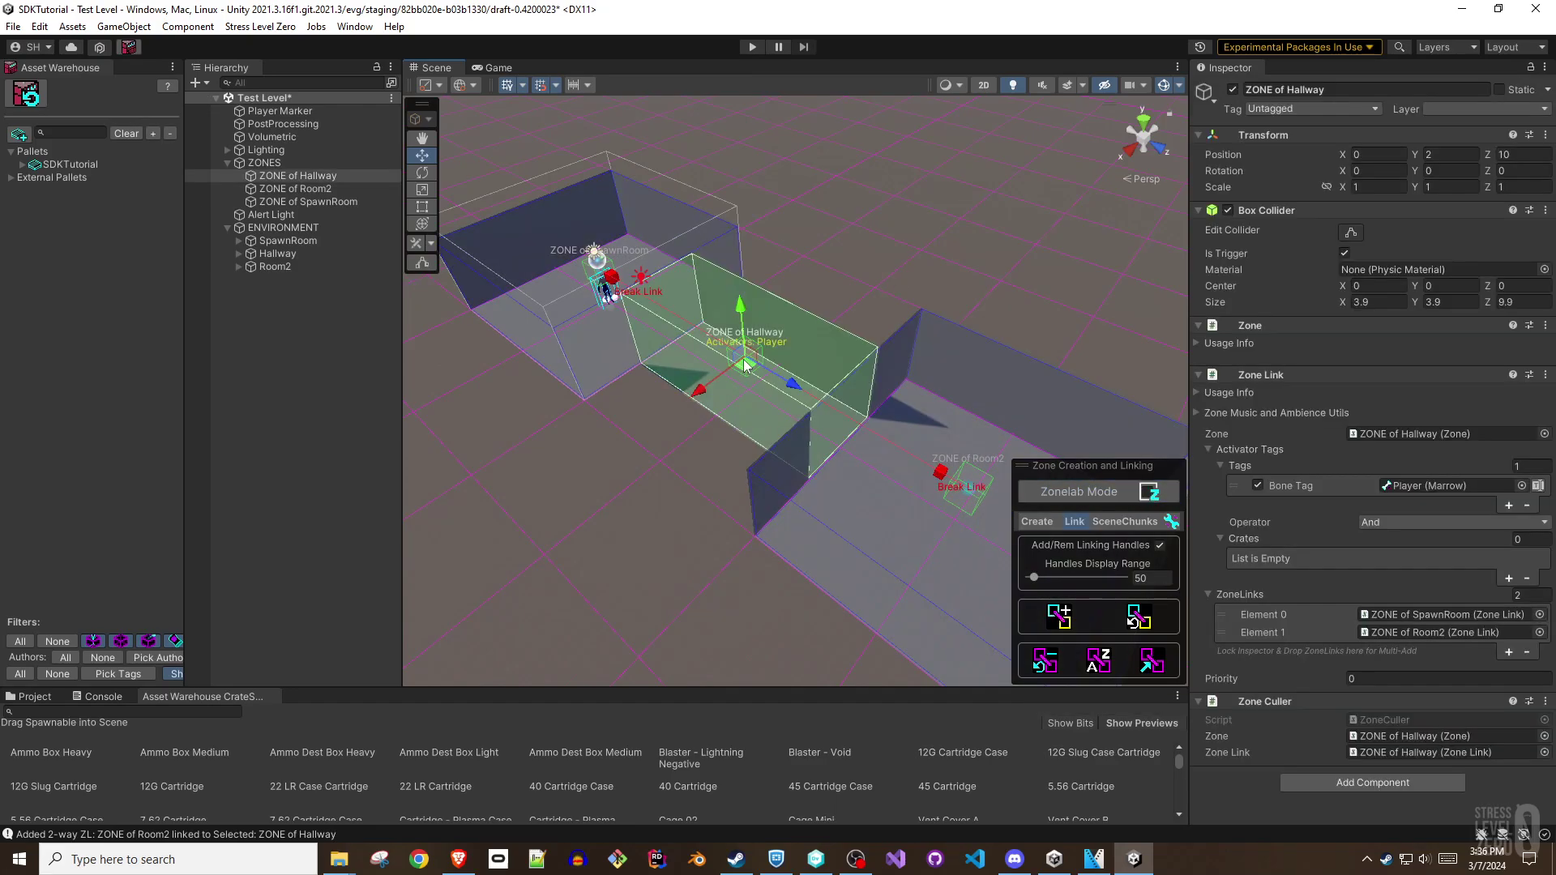
left_click(1155, 498)
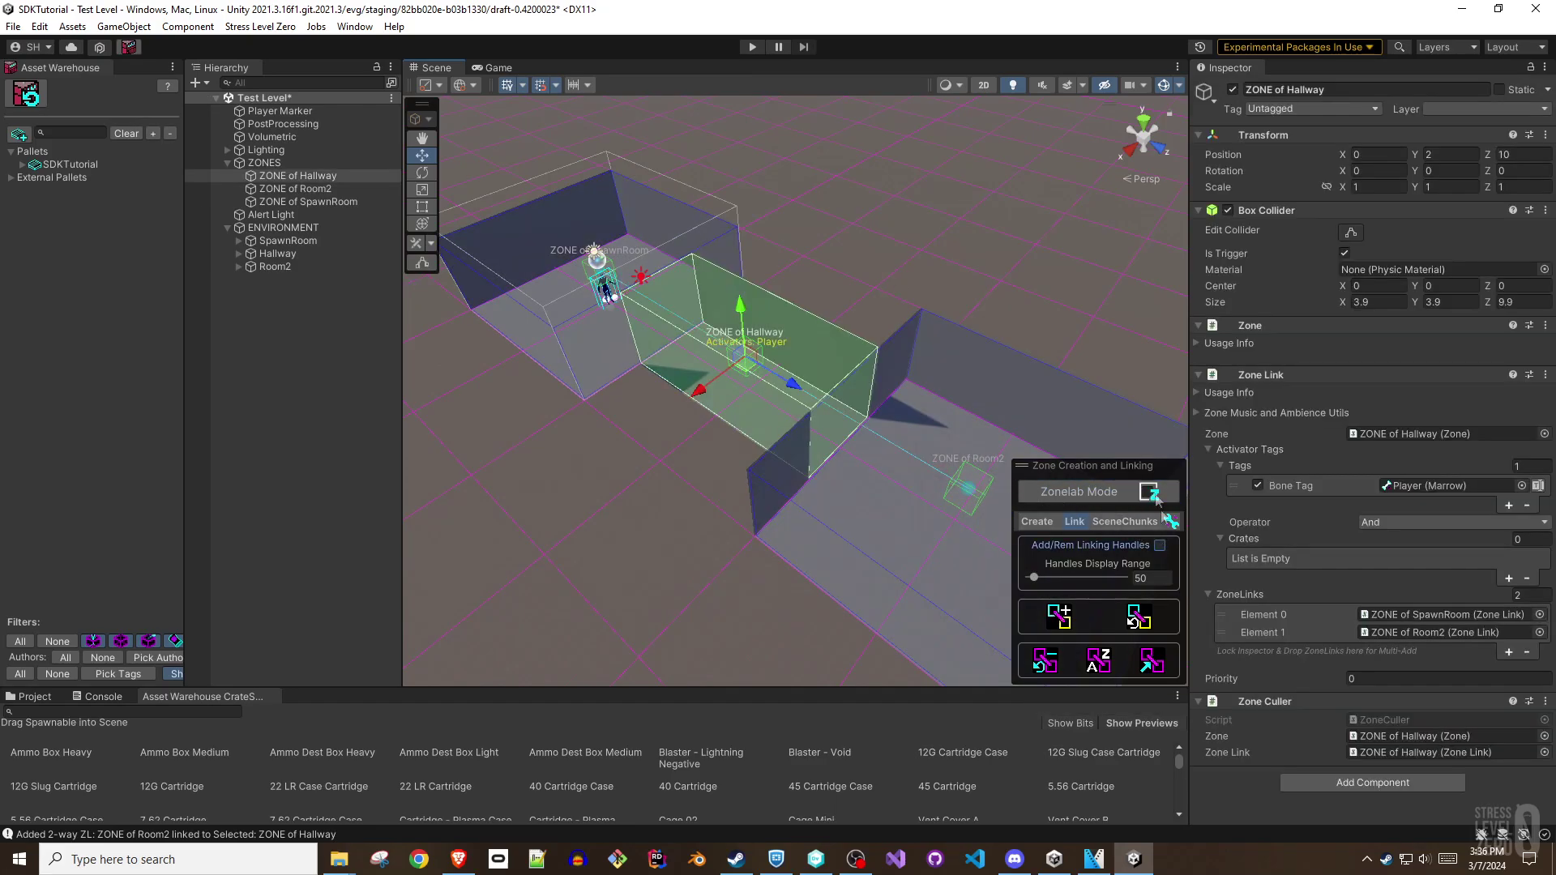
left_click(1077, 274)
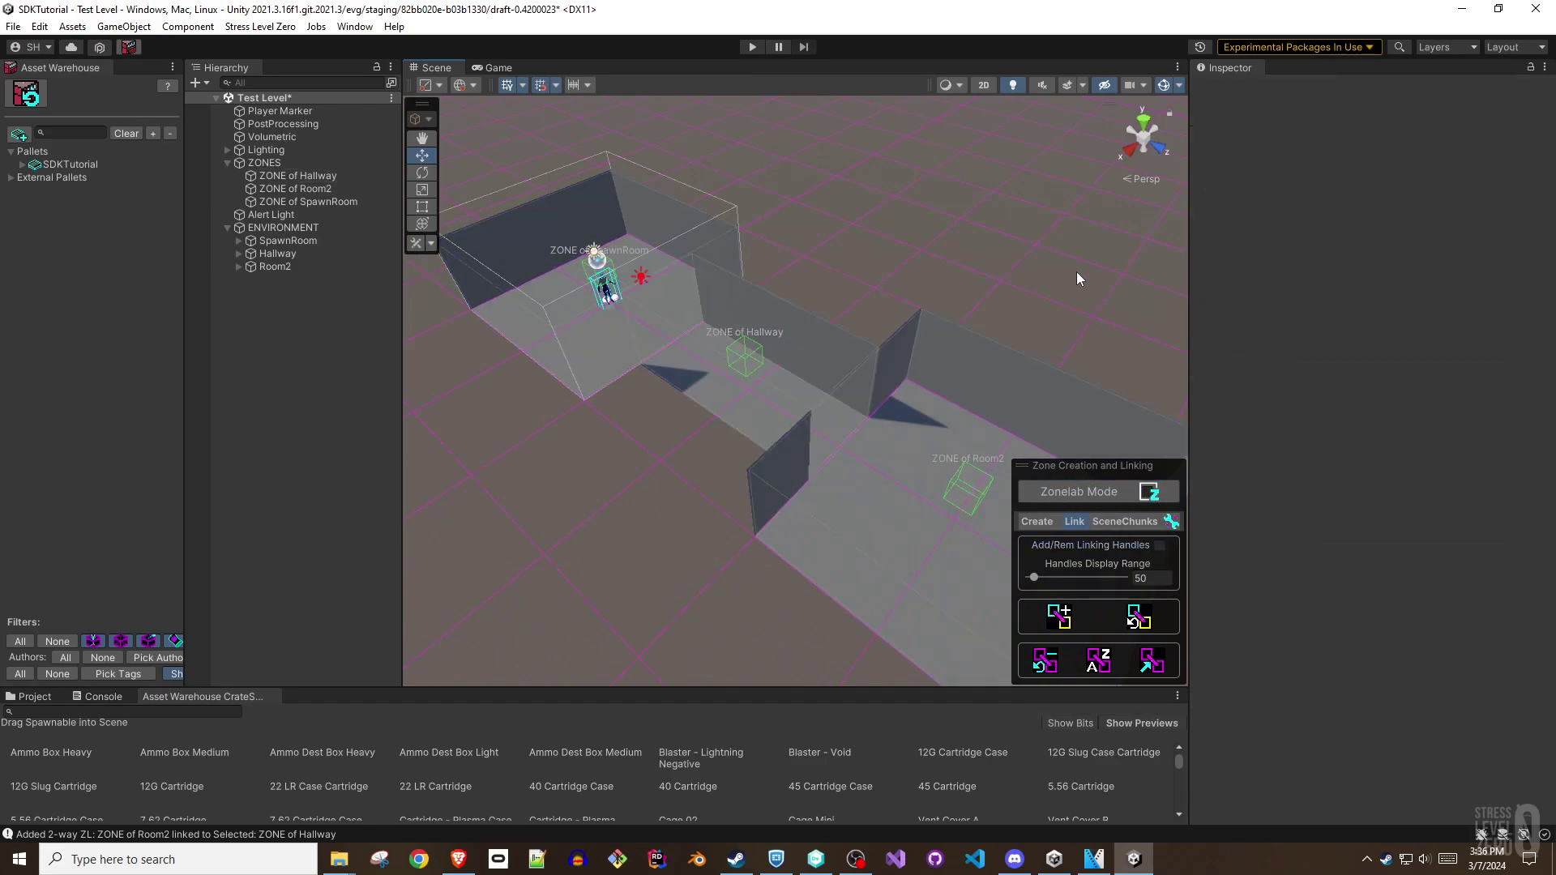
left_click(752, 357)
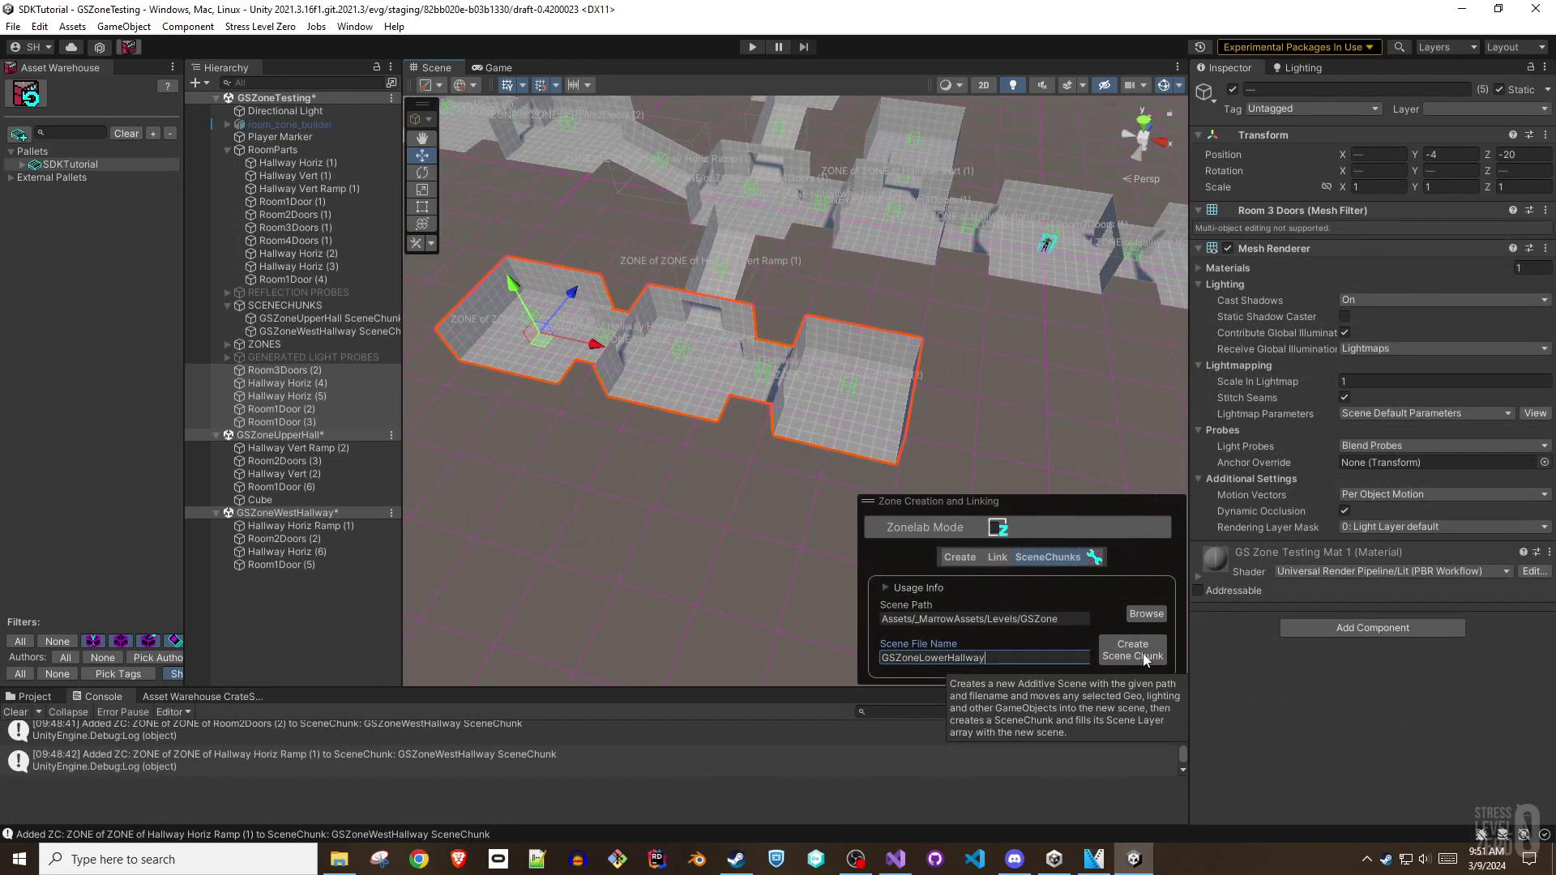
Create the GSZoneLowerHallway scene chunk and add five lower-hallway zones, including Room1Door (3).
left_click(1132, 650)
left_click(847, 390)
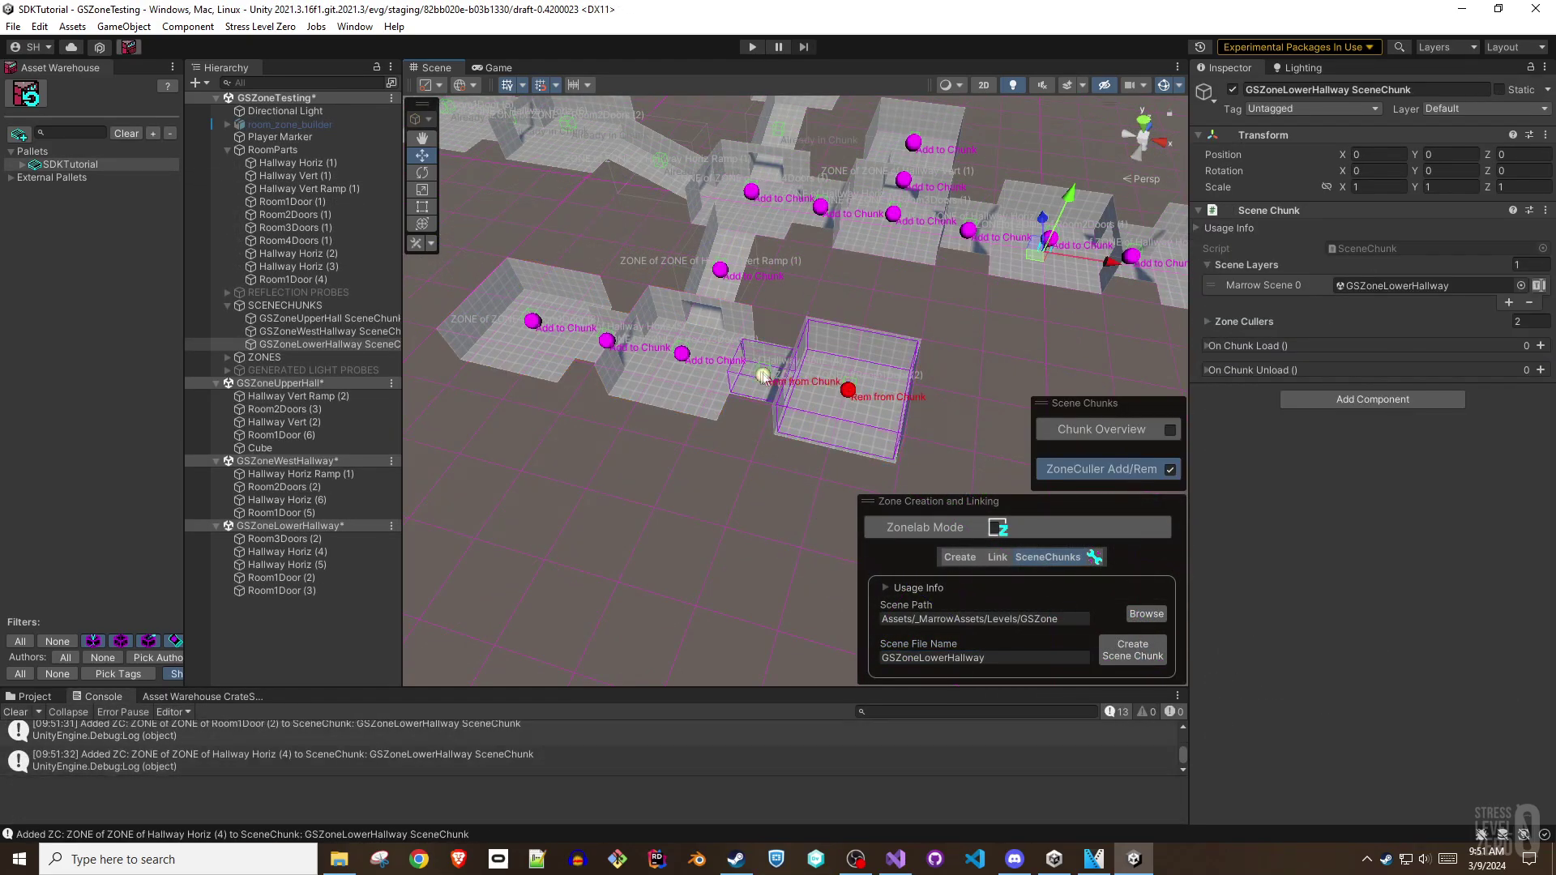
left_click(763, 374)
left_click(681, 353)
left_click(606, 340)
left_click(535, 322)
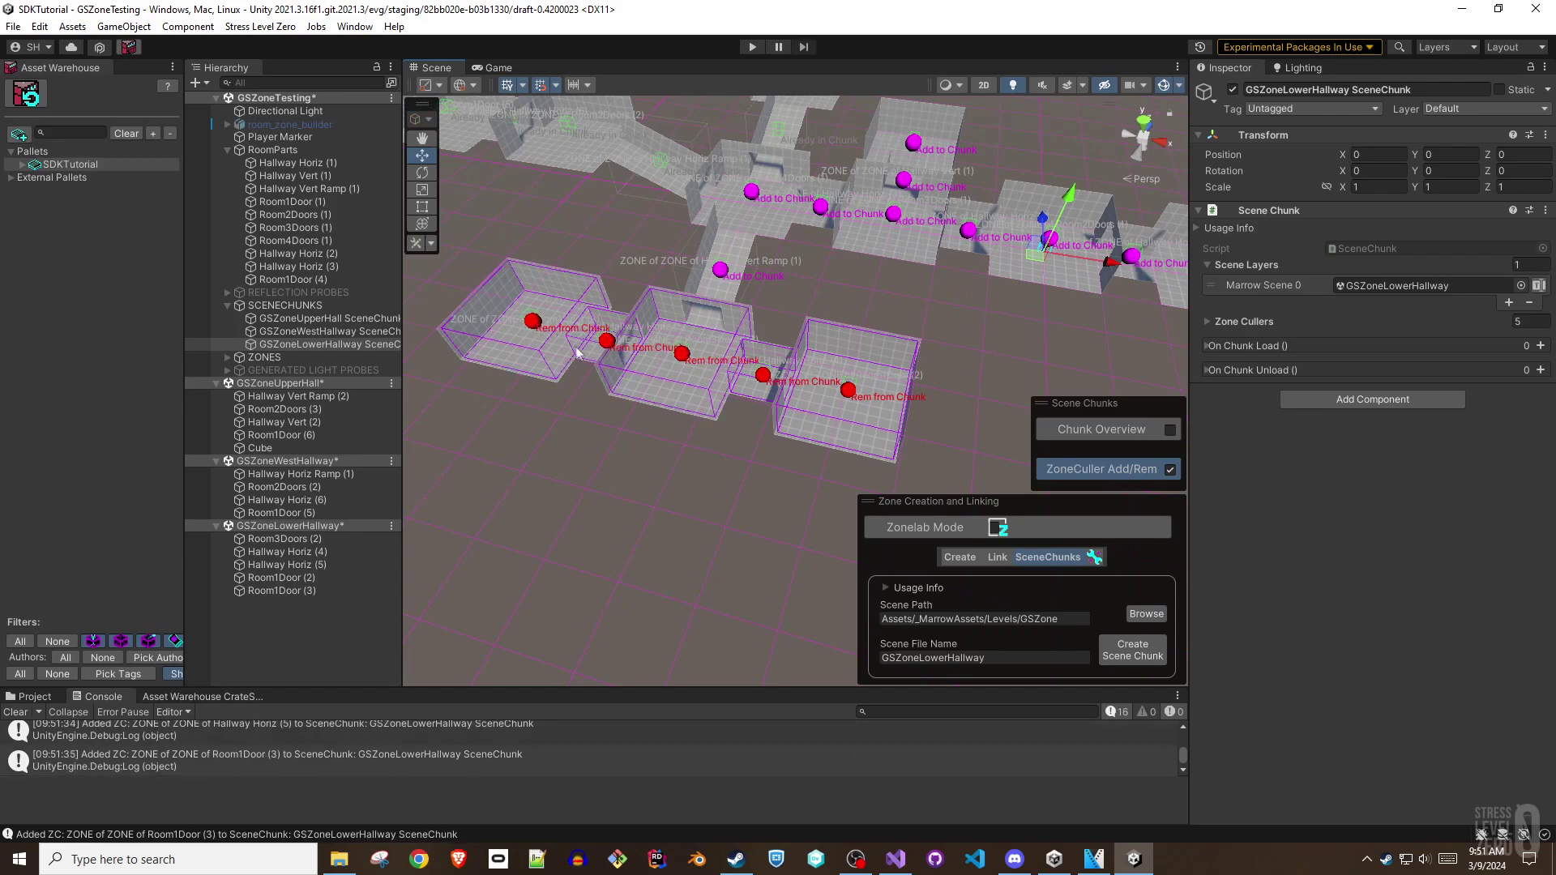
left_click(1169, 470)
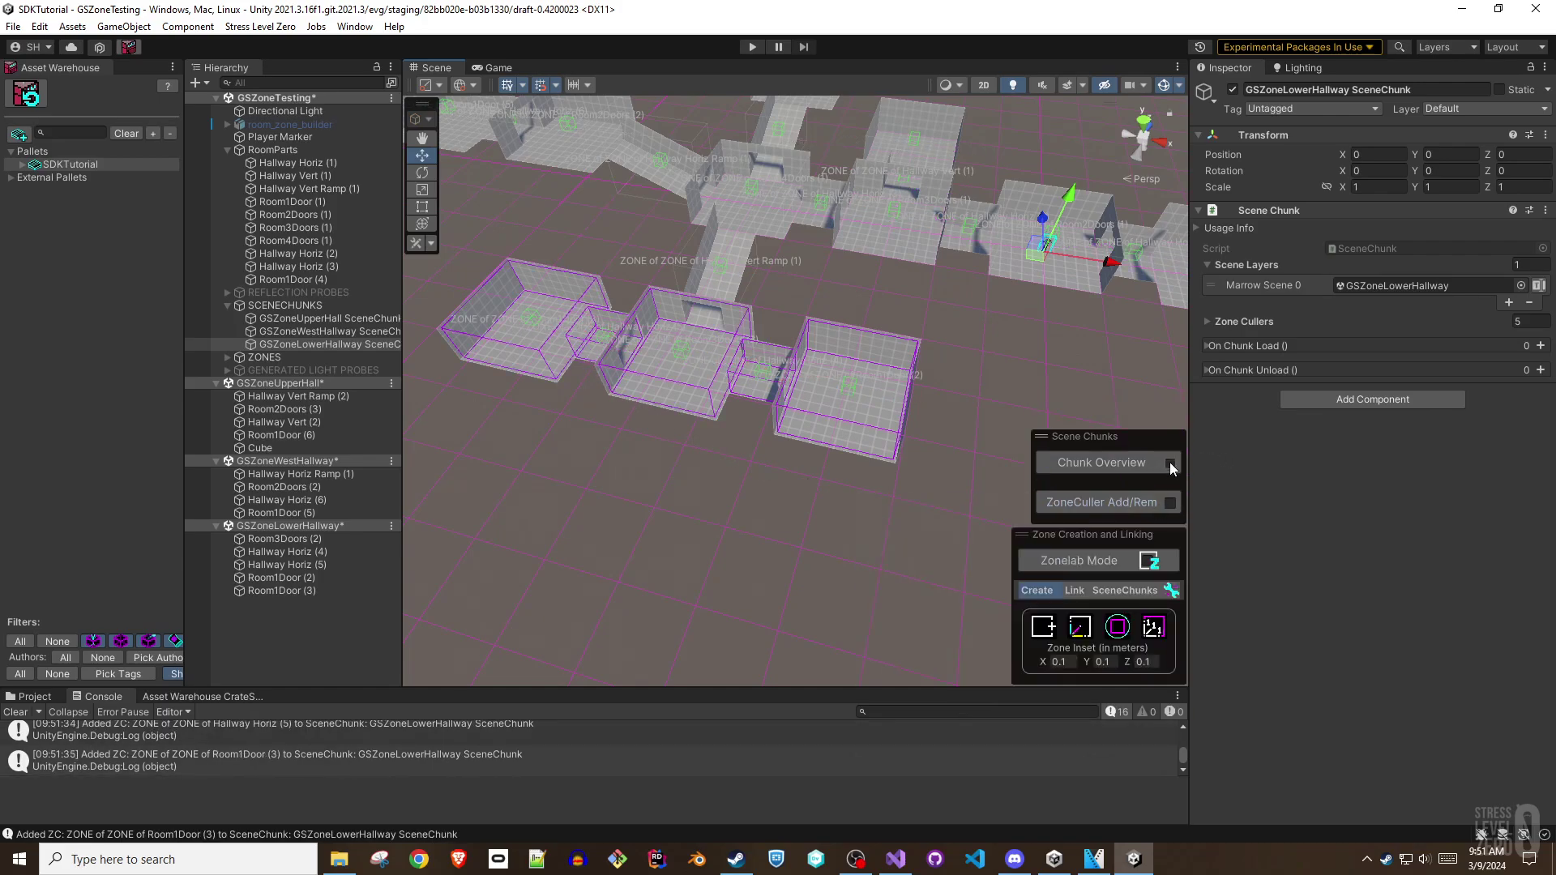
Enable Chunk Overview and inspect the GSZoneUpperHall scene chunk.
left_click(1169, 462)
right_click_drag(952, 469, 894, 393)
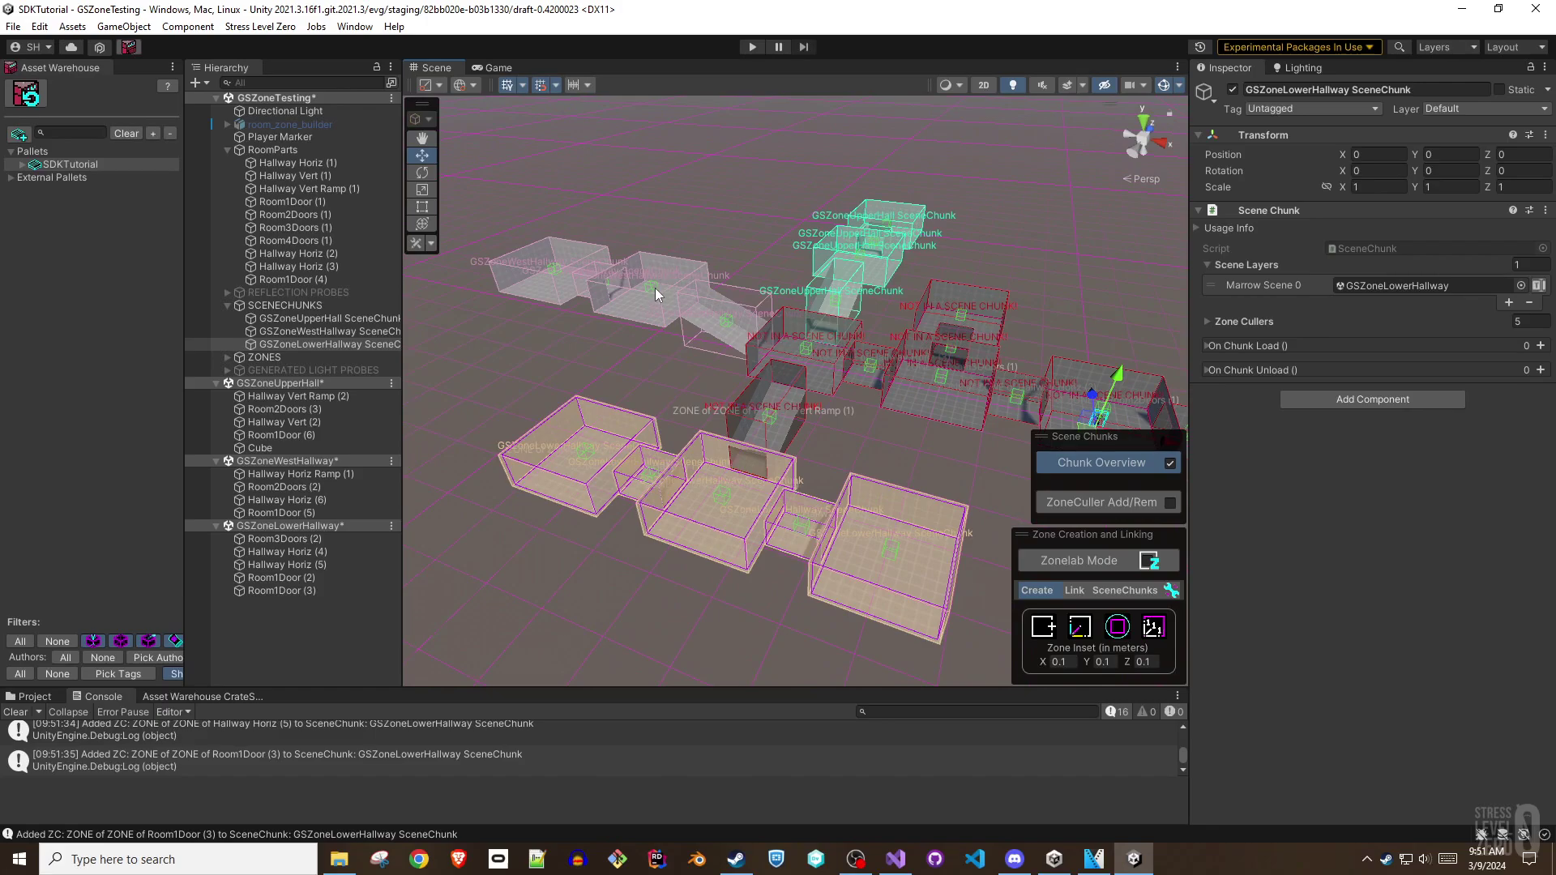
left_click(357, 317)
right_click_drag(987, 246, 637, 305)
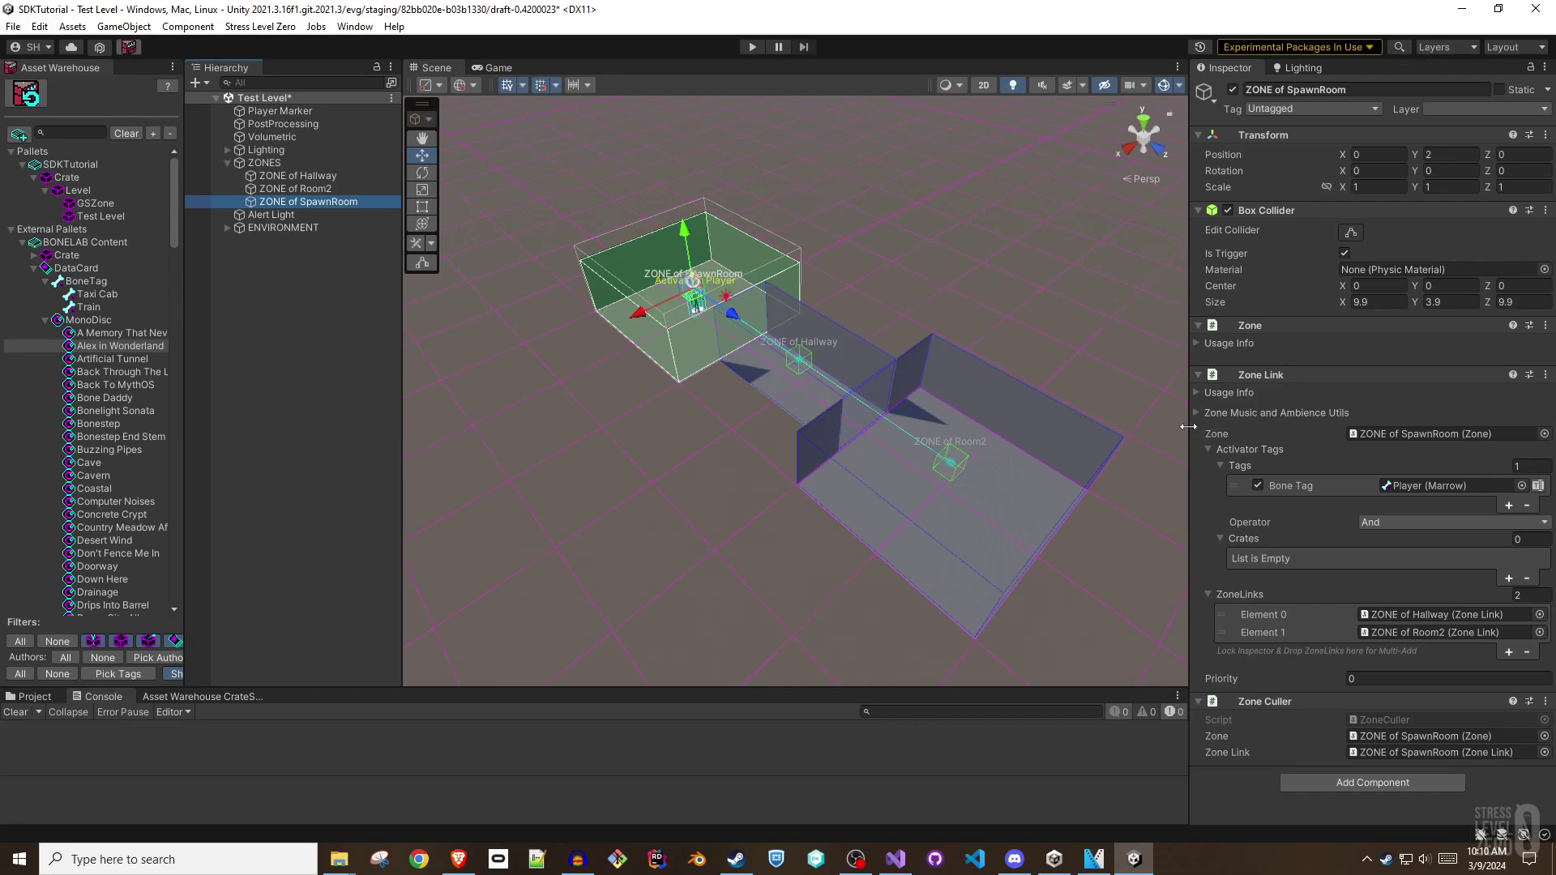
Add a Zone Music object to SpawnRoom's zone with the Back To MythOS track.
left_click(1198, 413)
left_click(1245, 428)
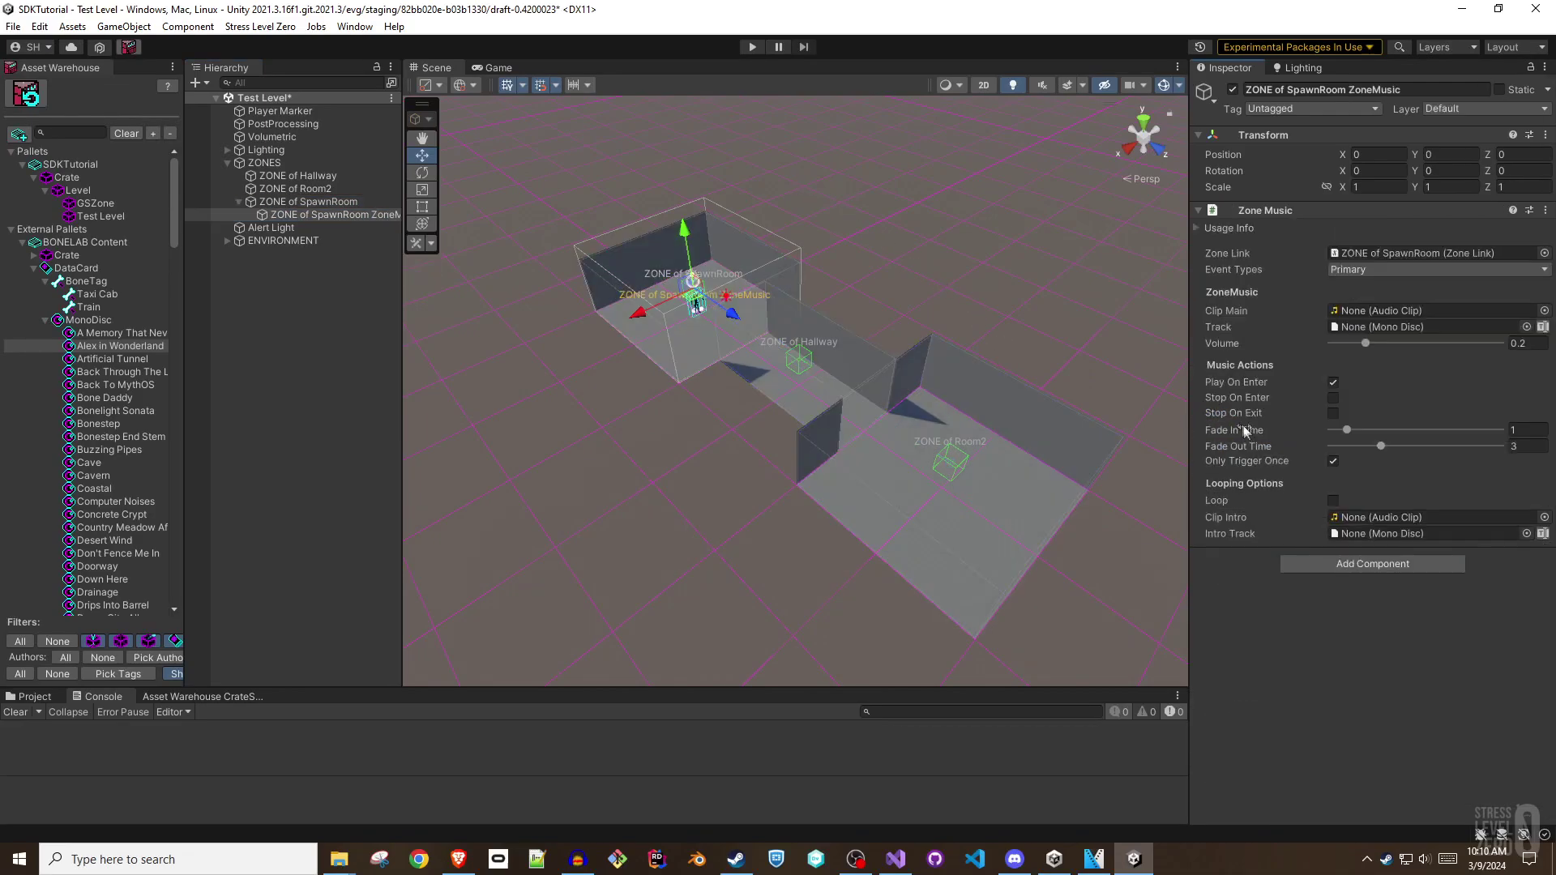
left_click(1526, 327)
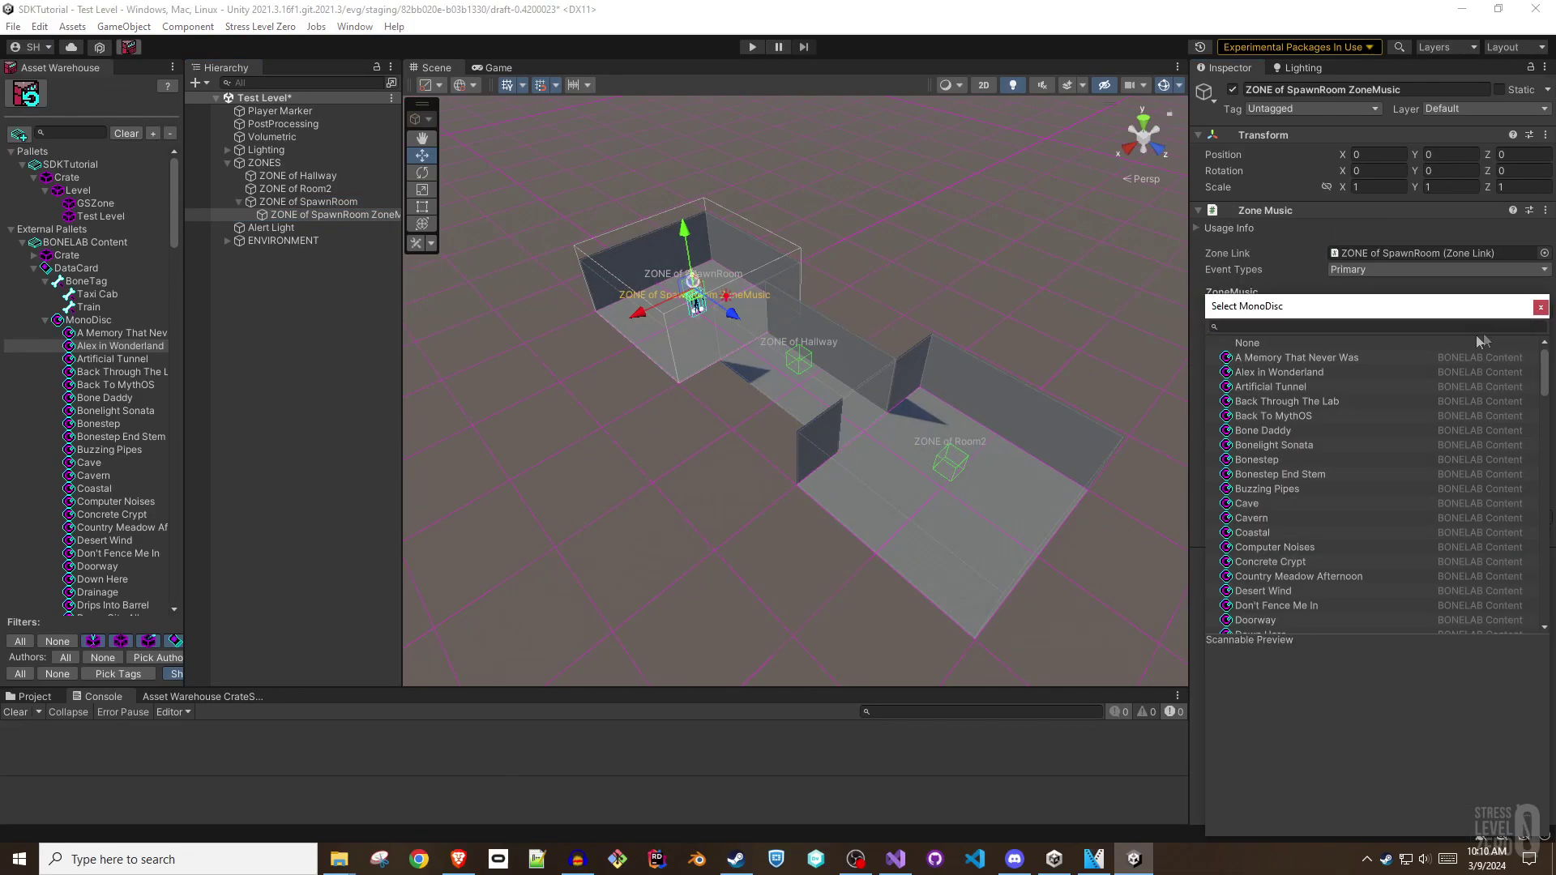
left_click(1294, 415)
double_click(1294, 418)
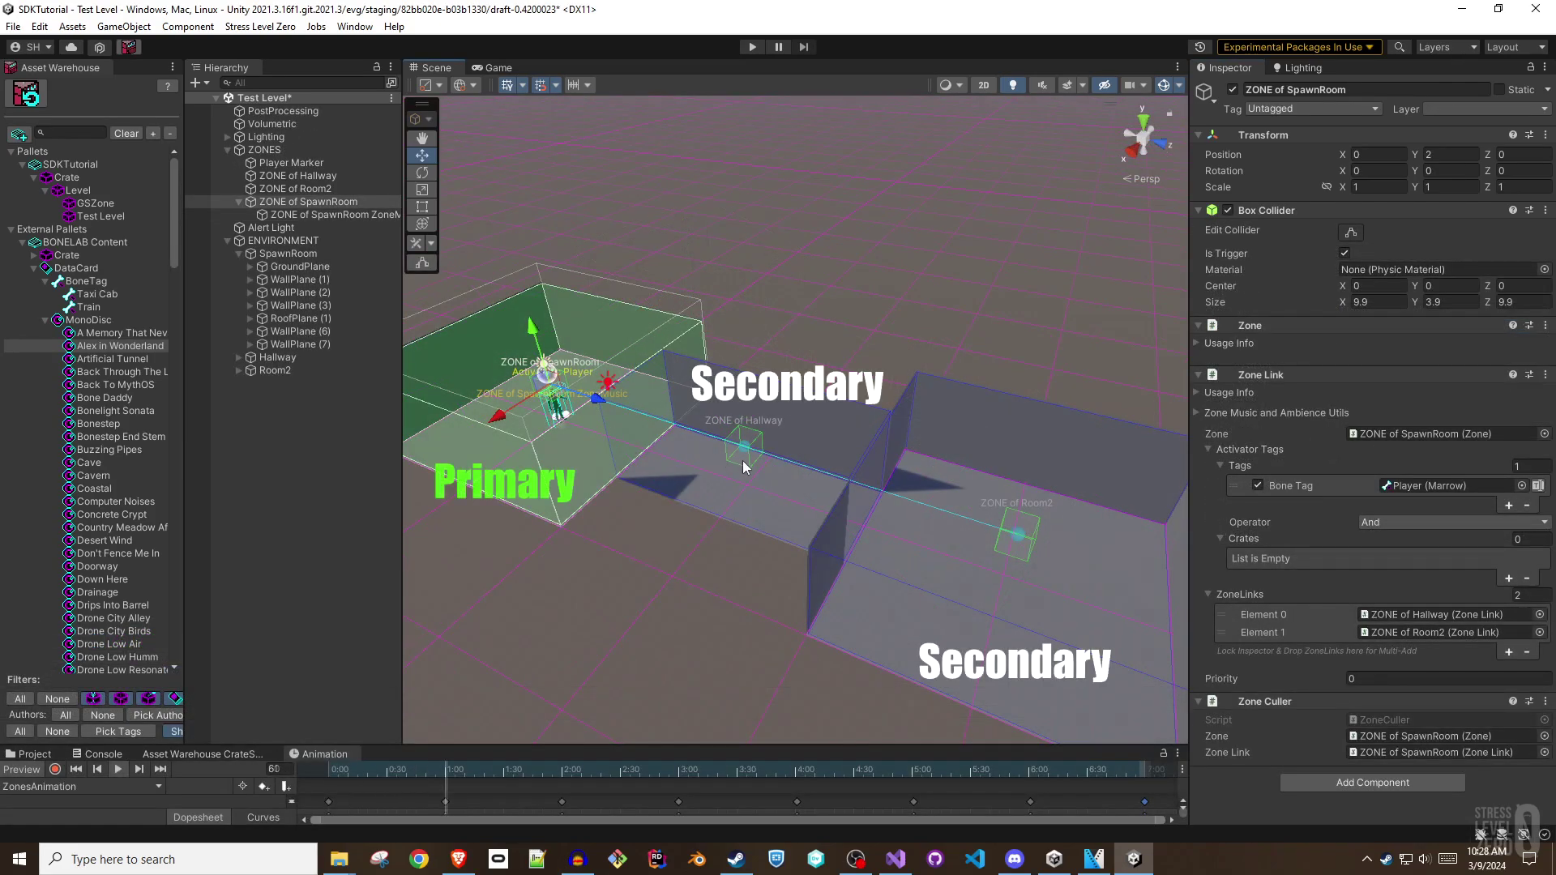
left_click(741, 459)
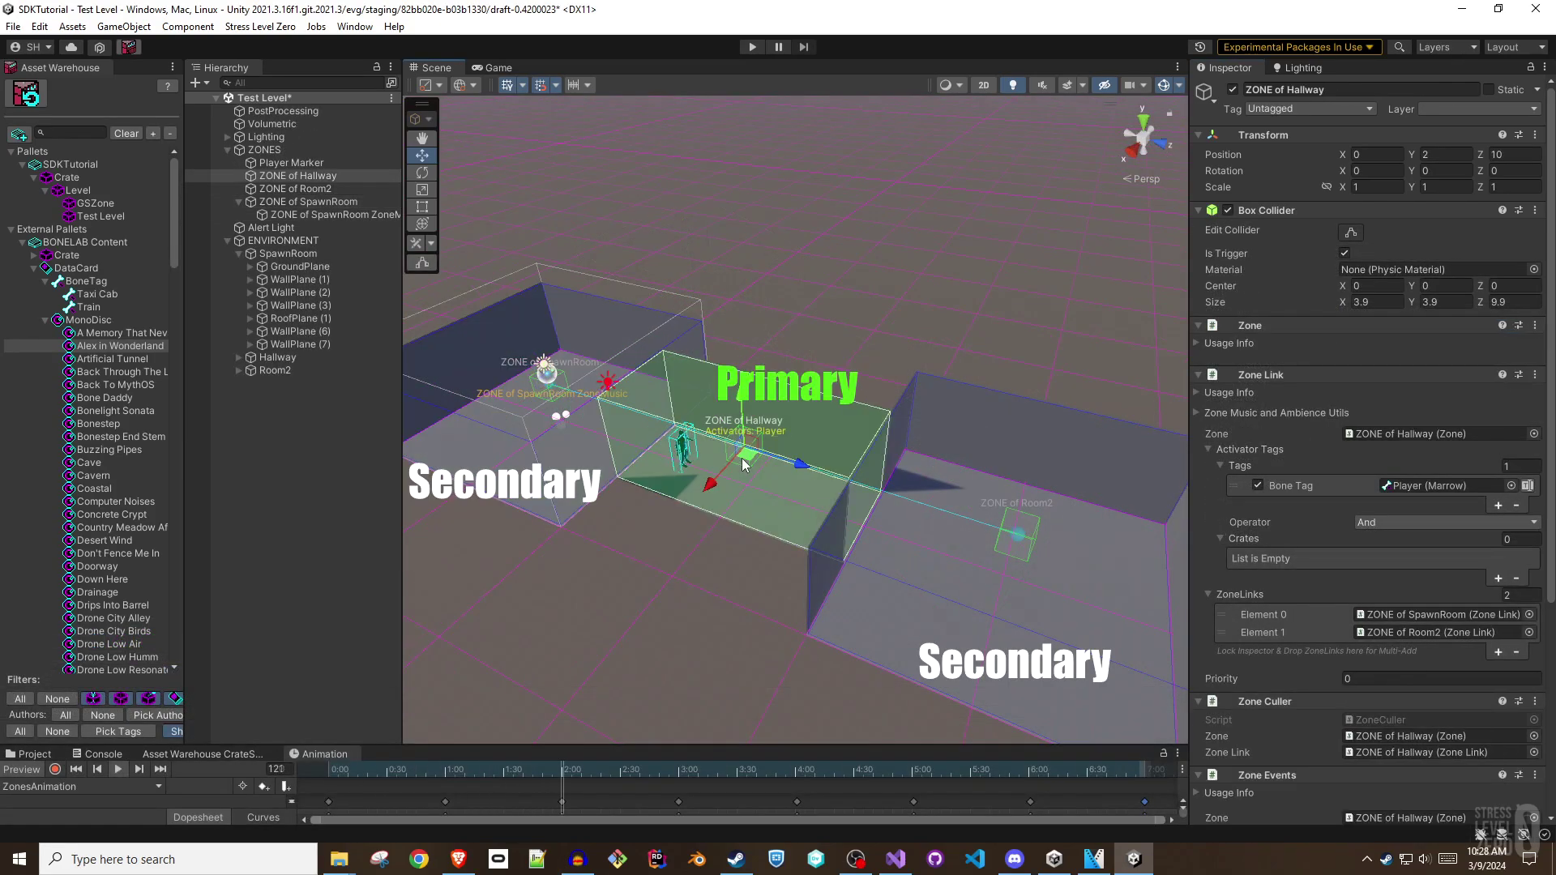
left_click(1013, 546)
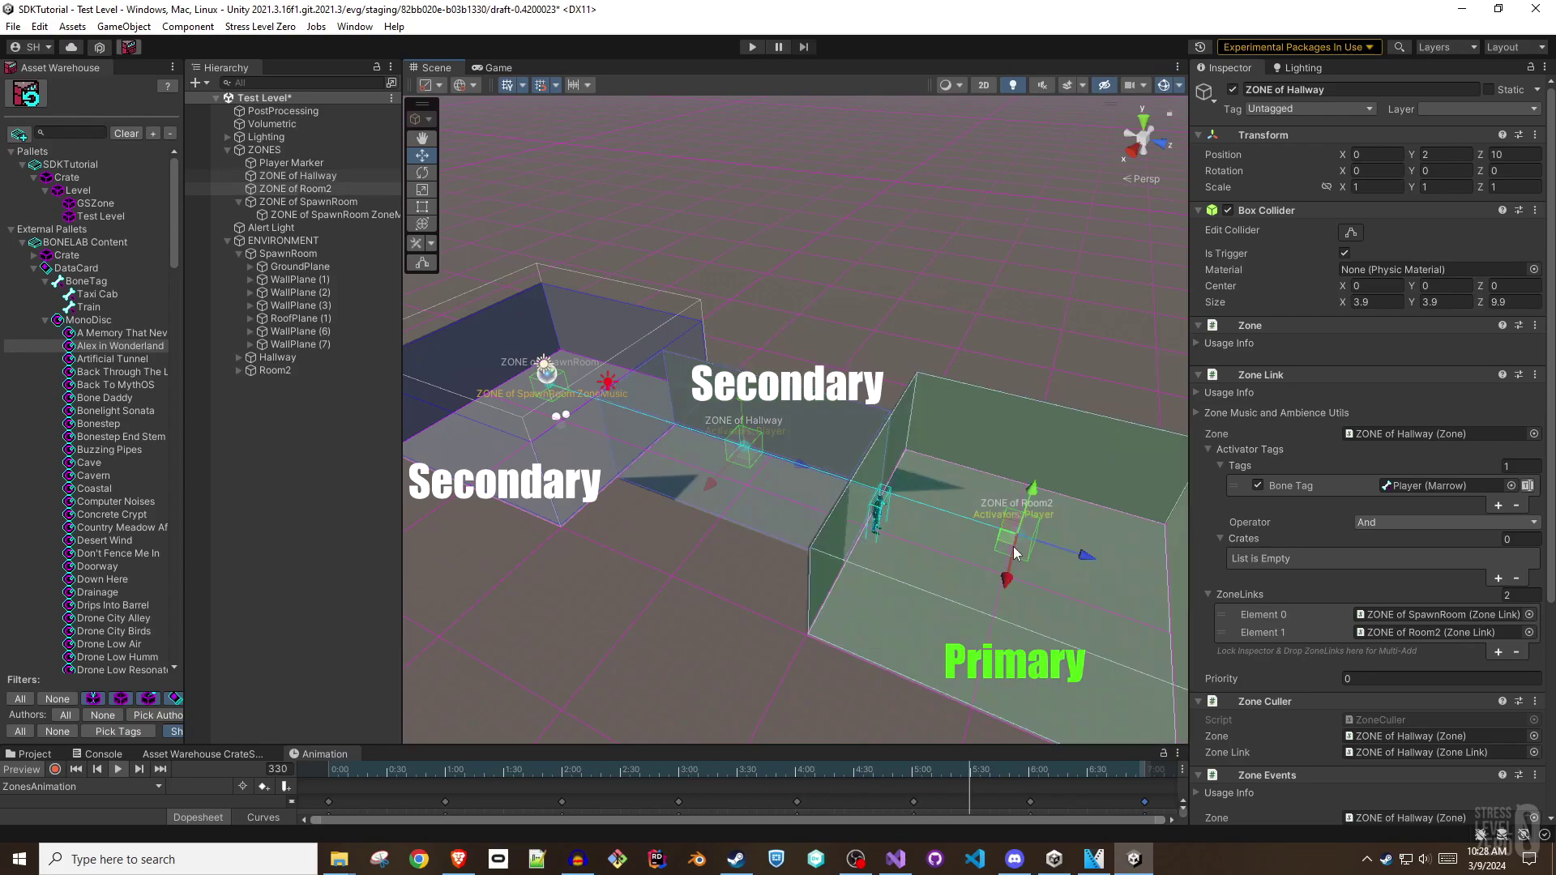
left_click(580, 431)
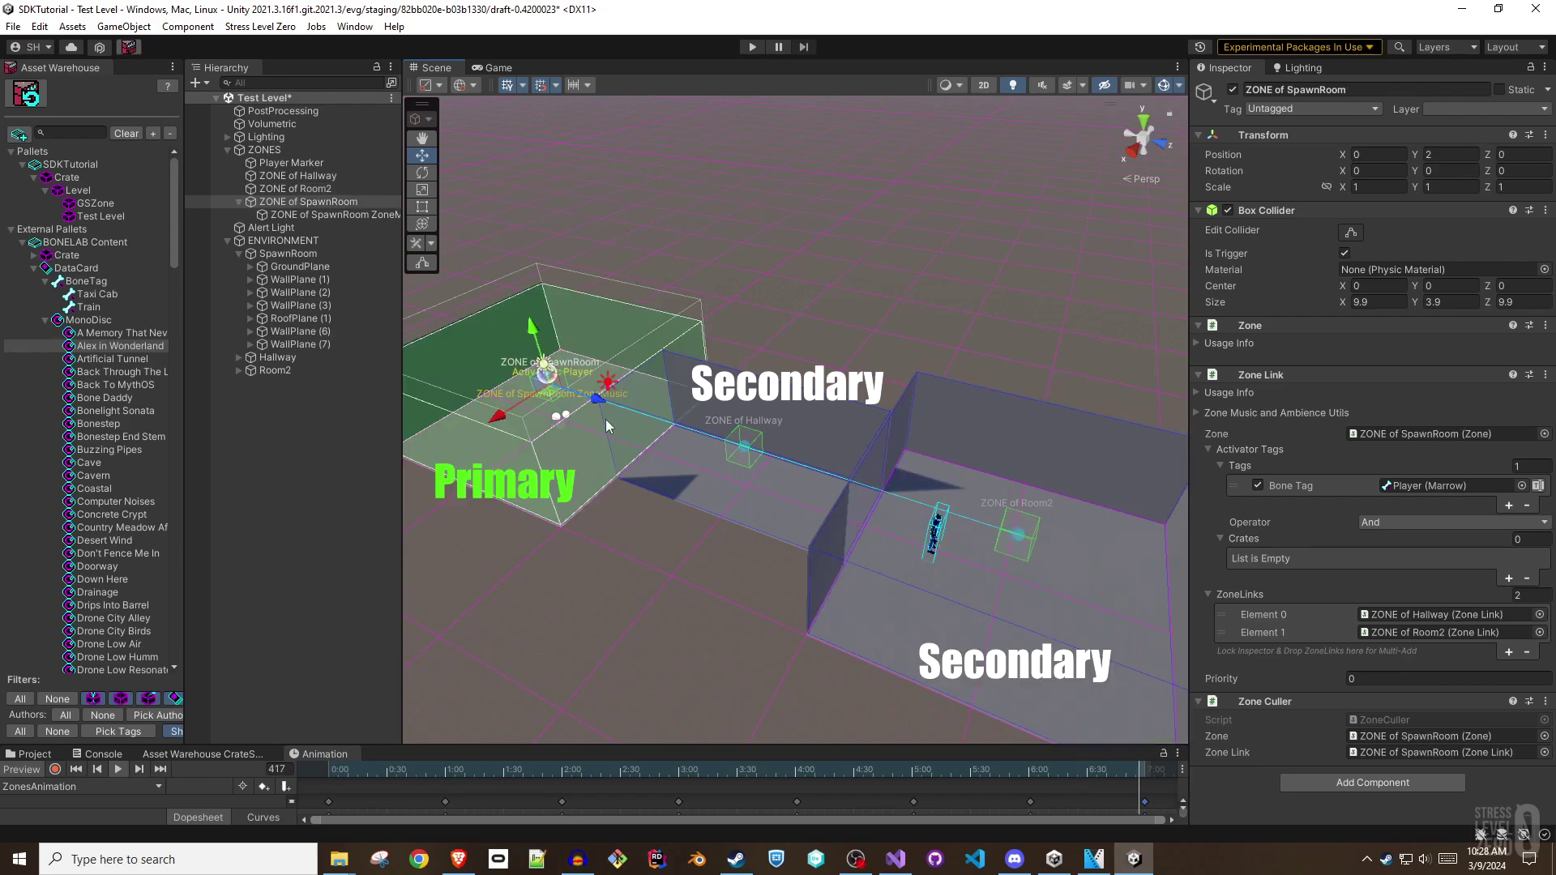
left_click(741, 459)
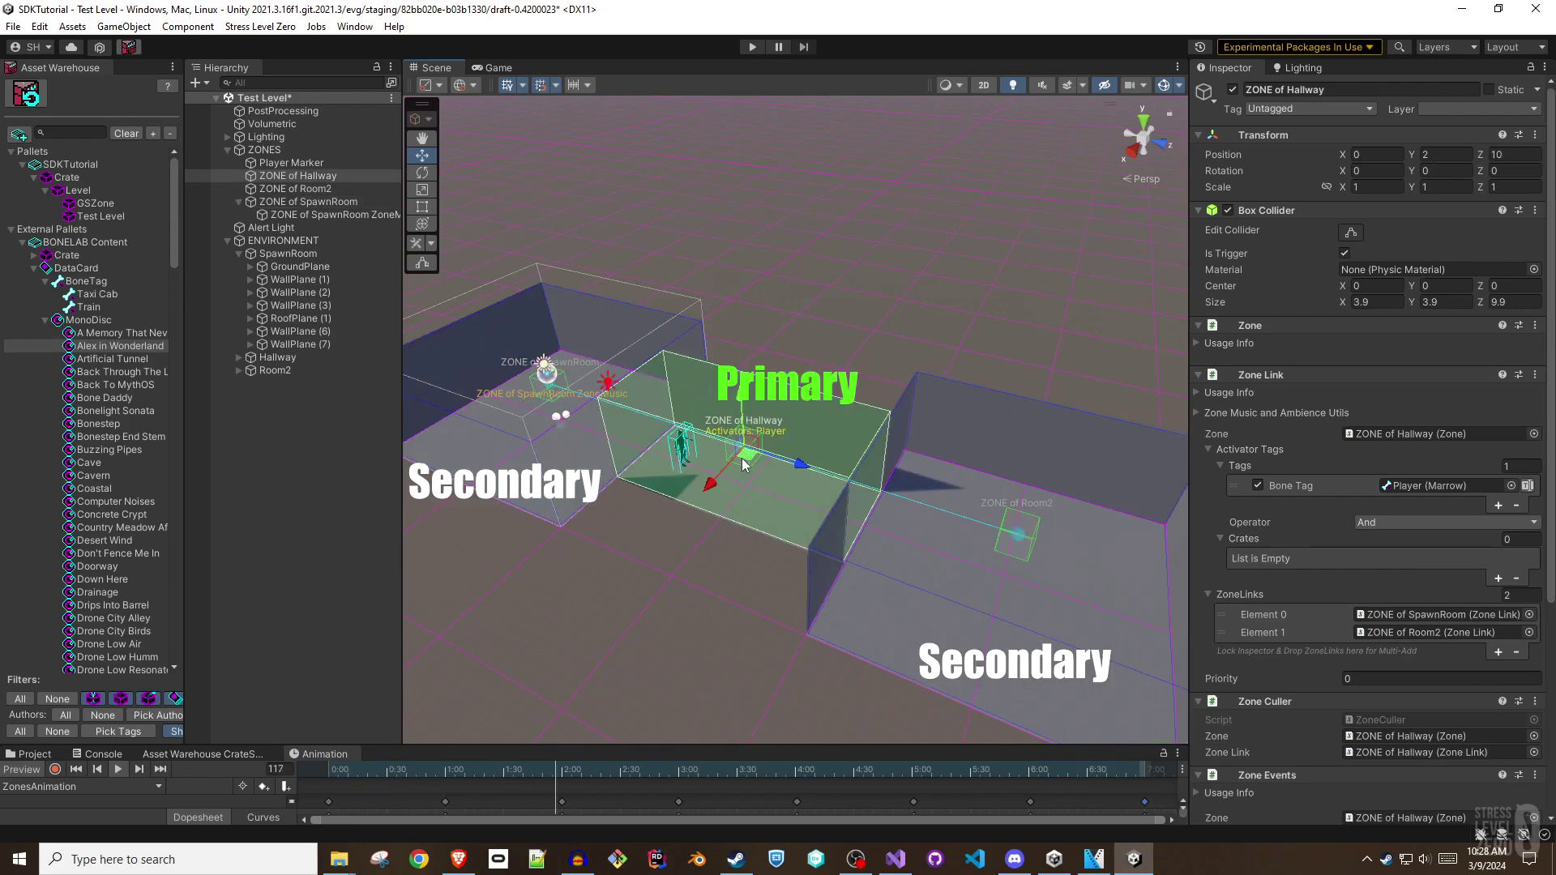
left_click(1013, 546)
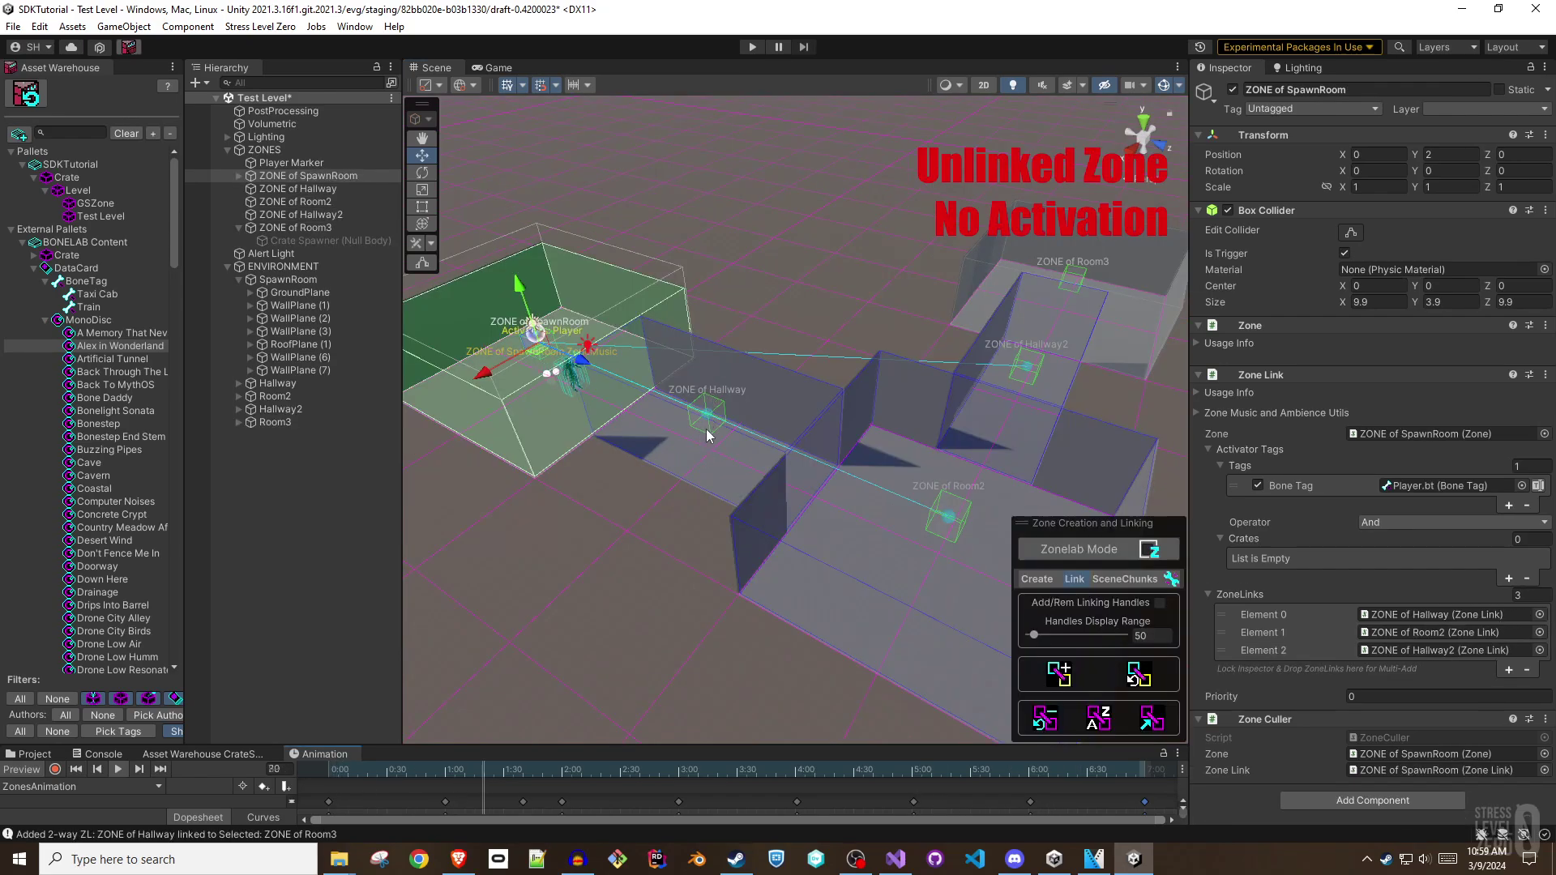
left_click(707, 431)
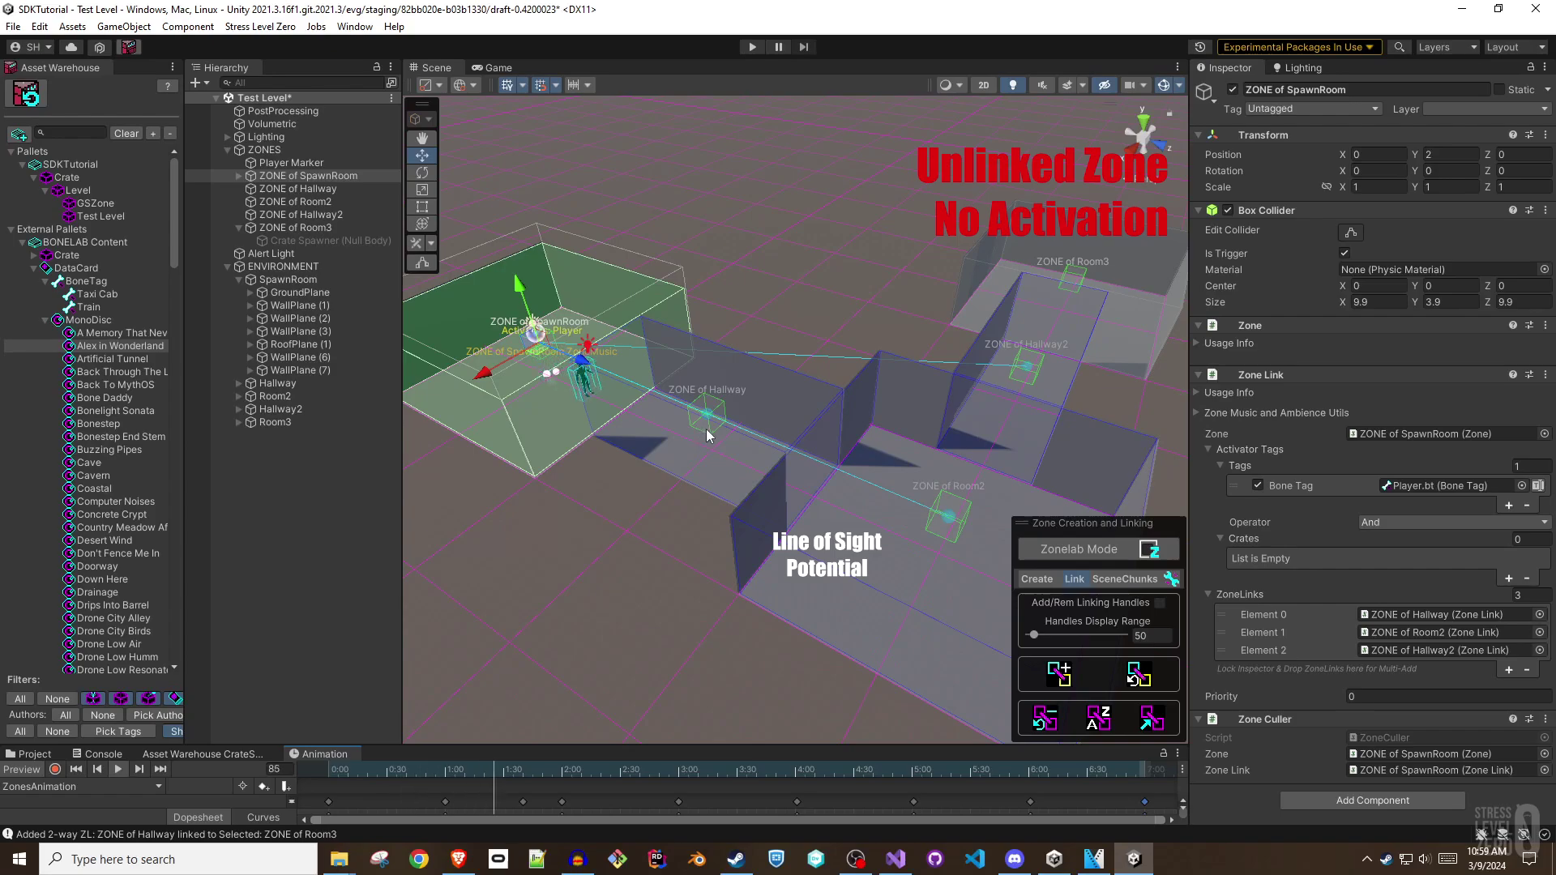
left_click(707, 432)
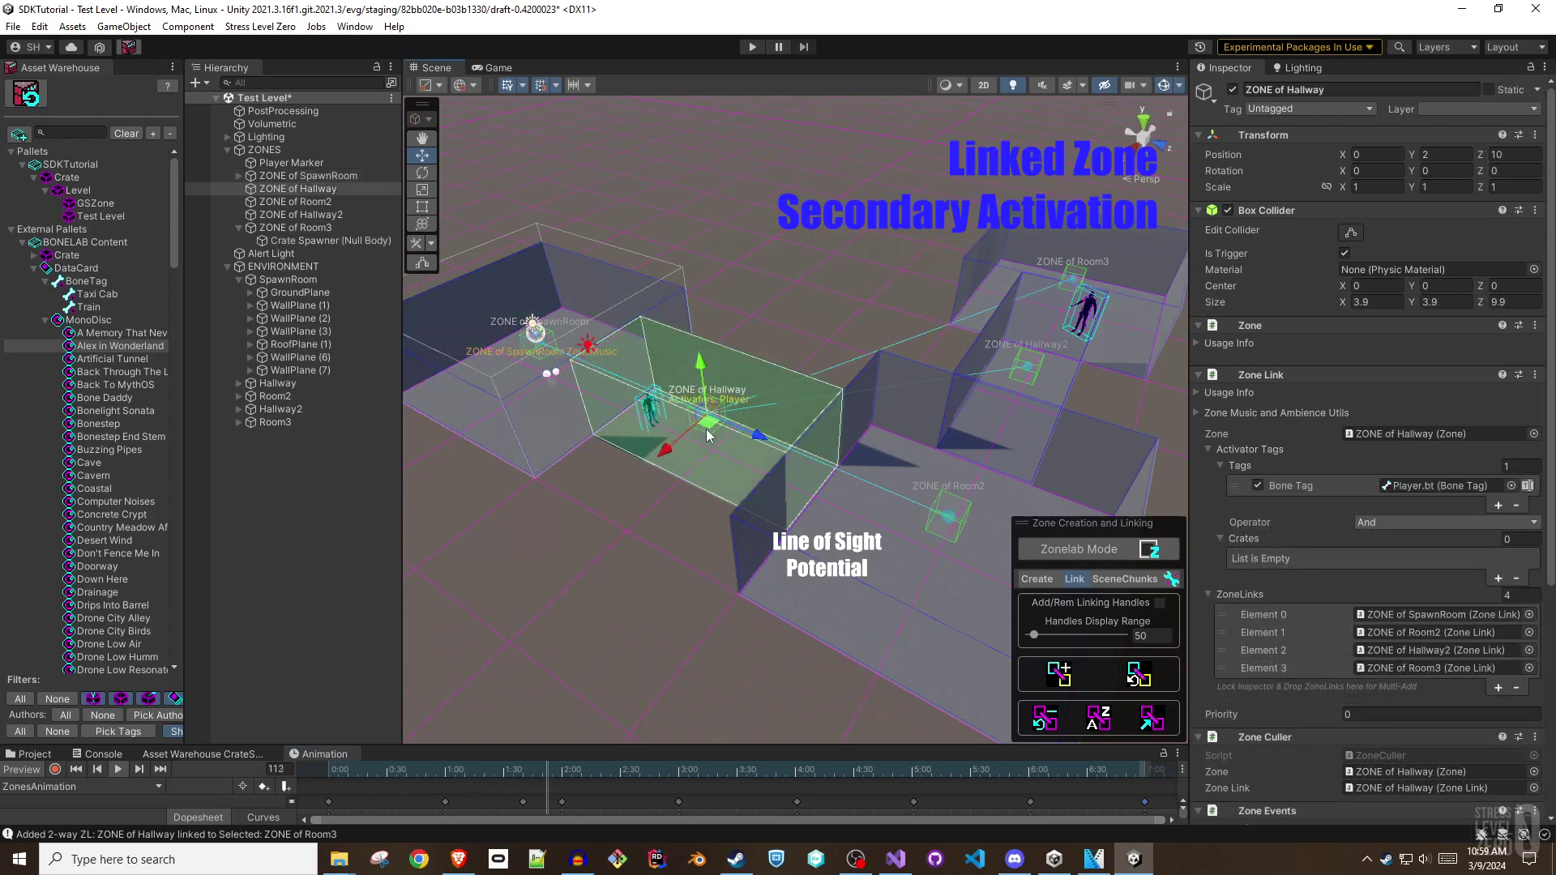
left_click(947, 533)
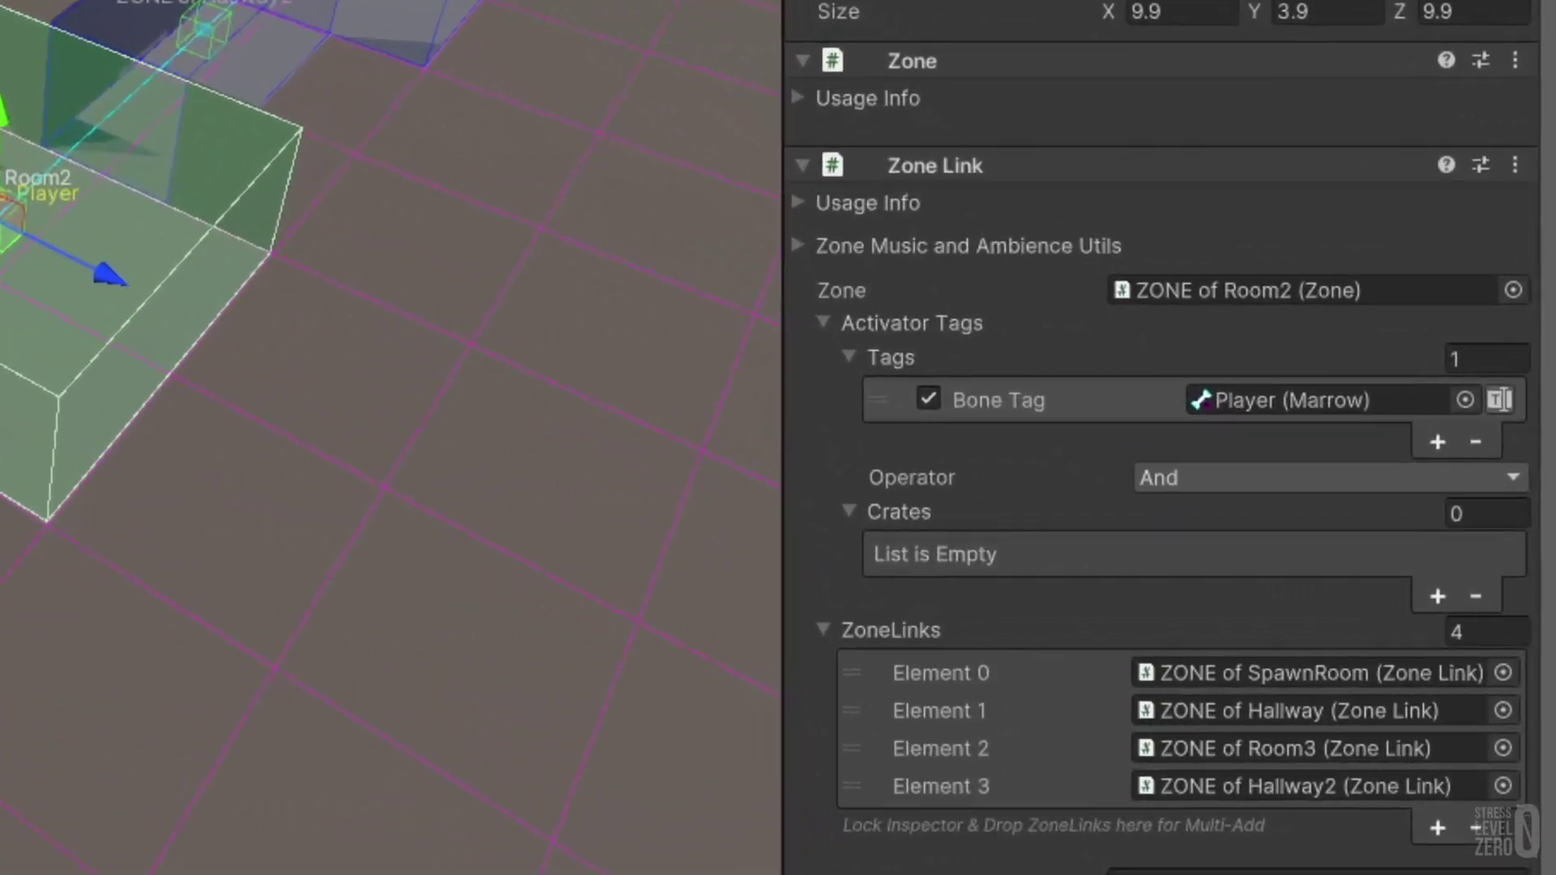
Set Room2's zone link operator to Or and add Apollo as an activating crate.
left_click(1299, 491)
left_click(1338, 506)
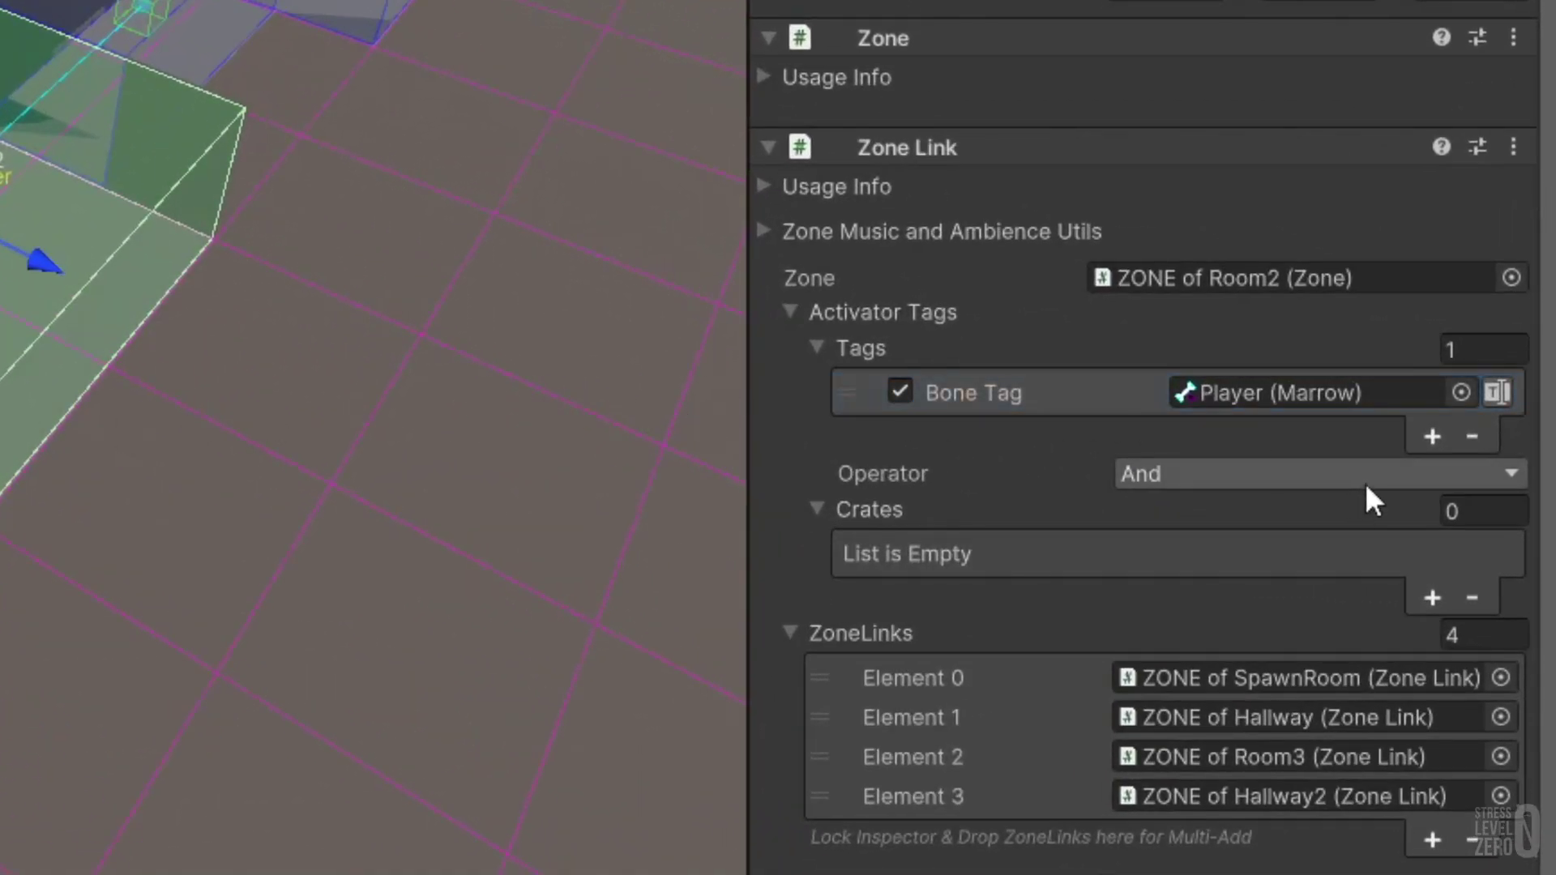
left_click(1367, 483)
left_click(1217, 548)
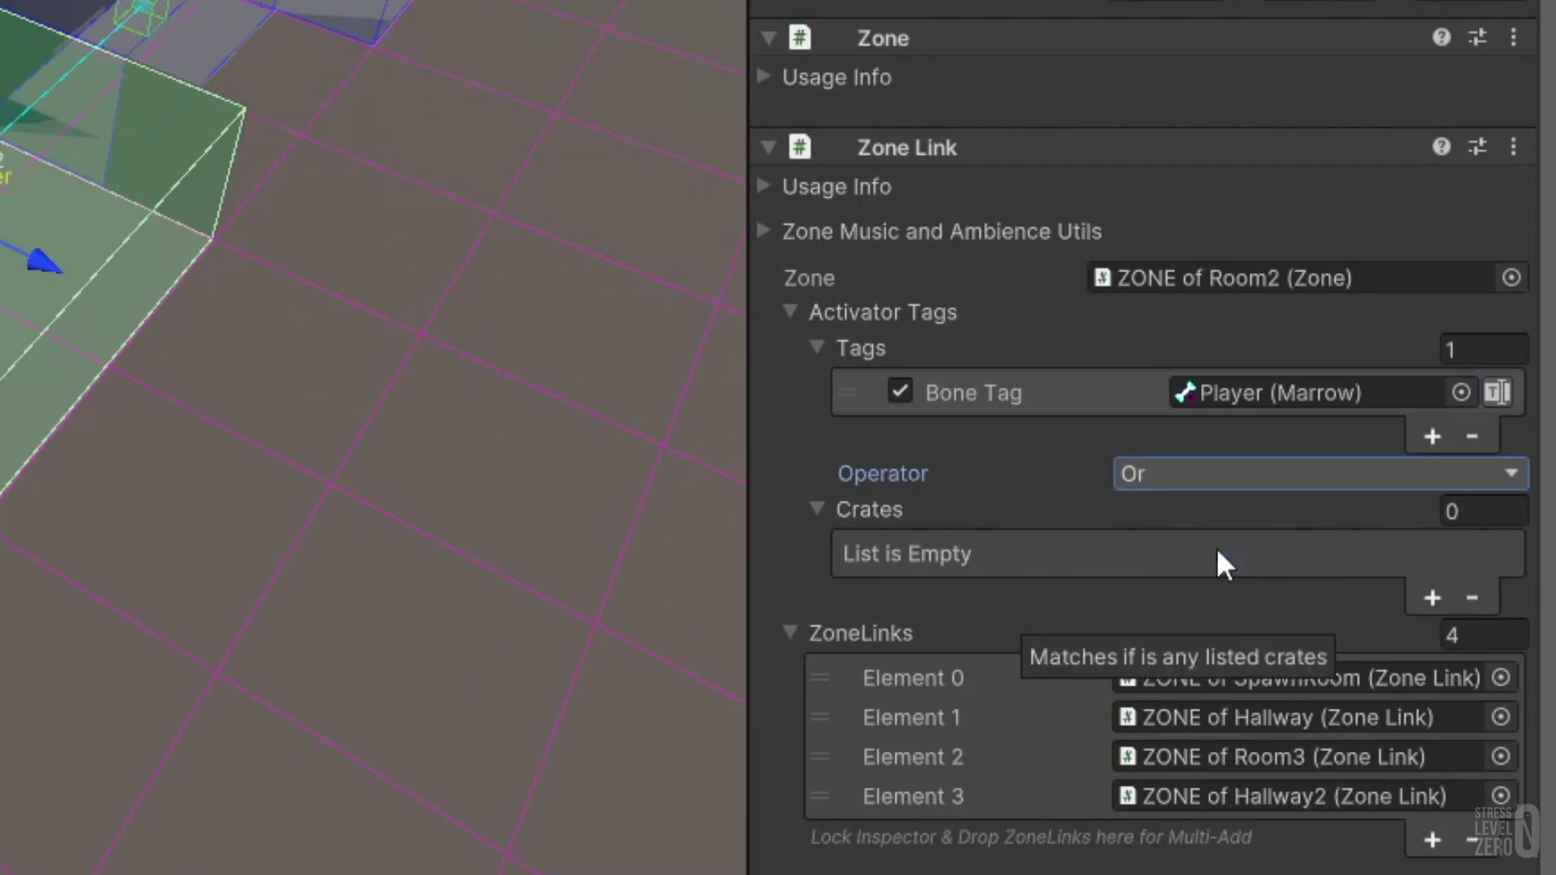
left_click(1422, 588)
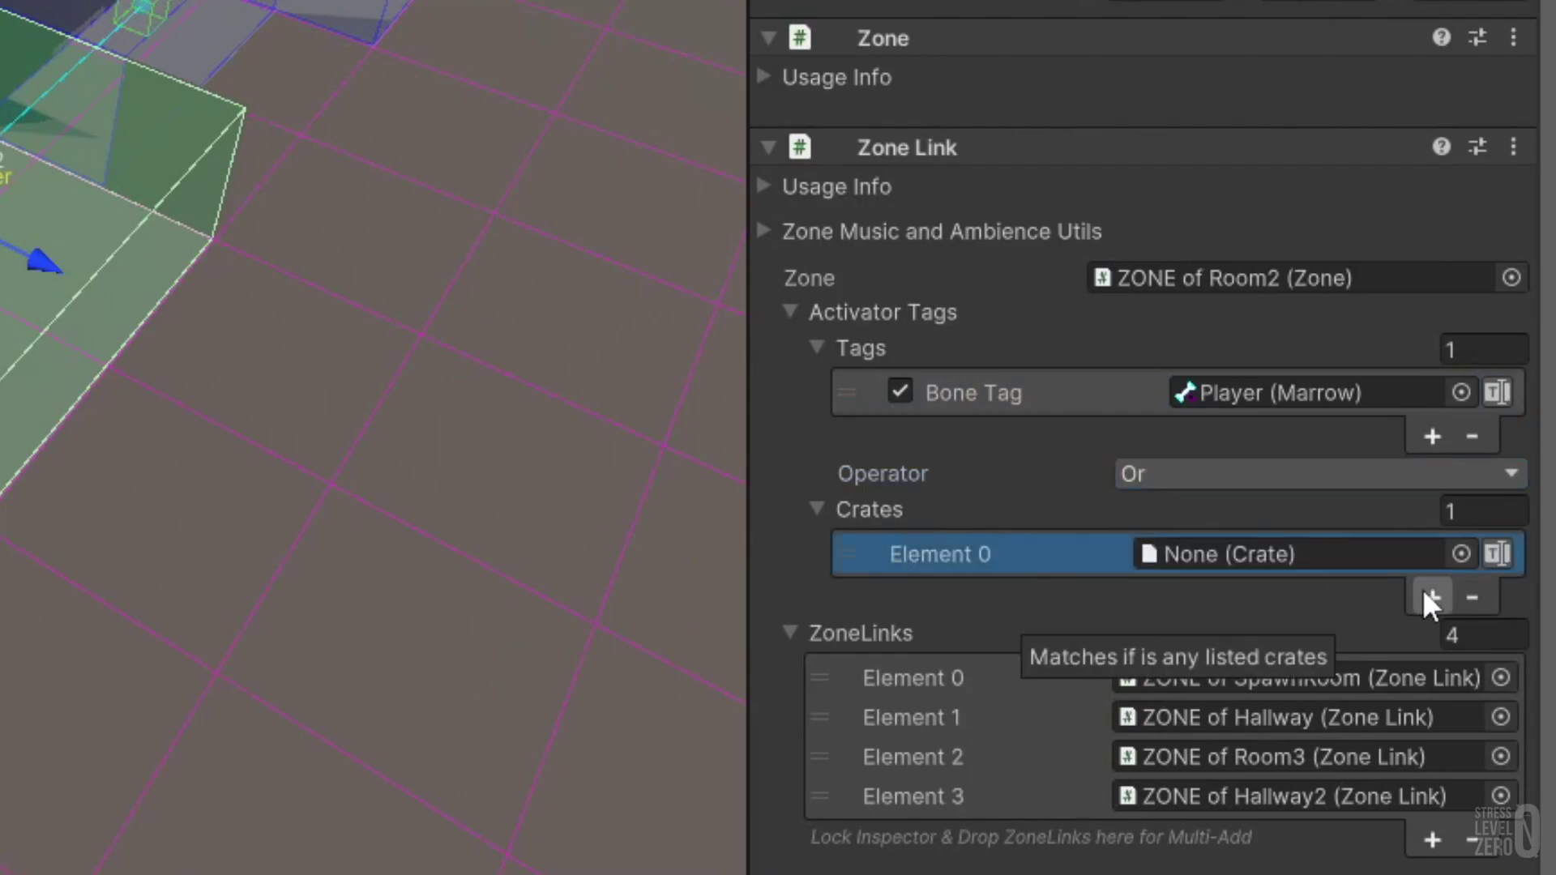
left_click(1451, 555)
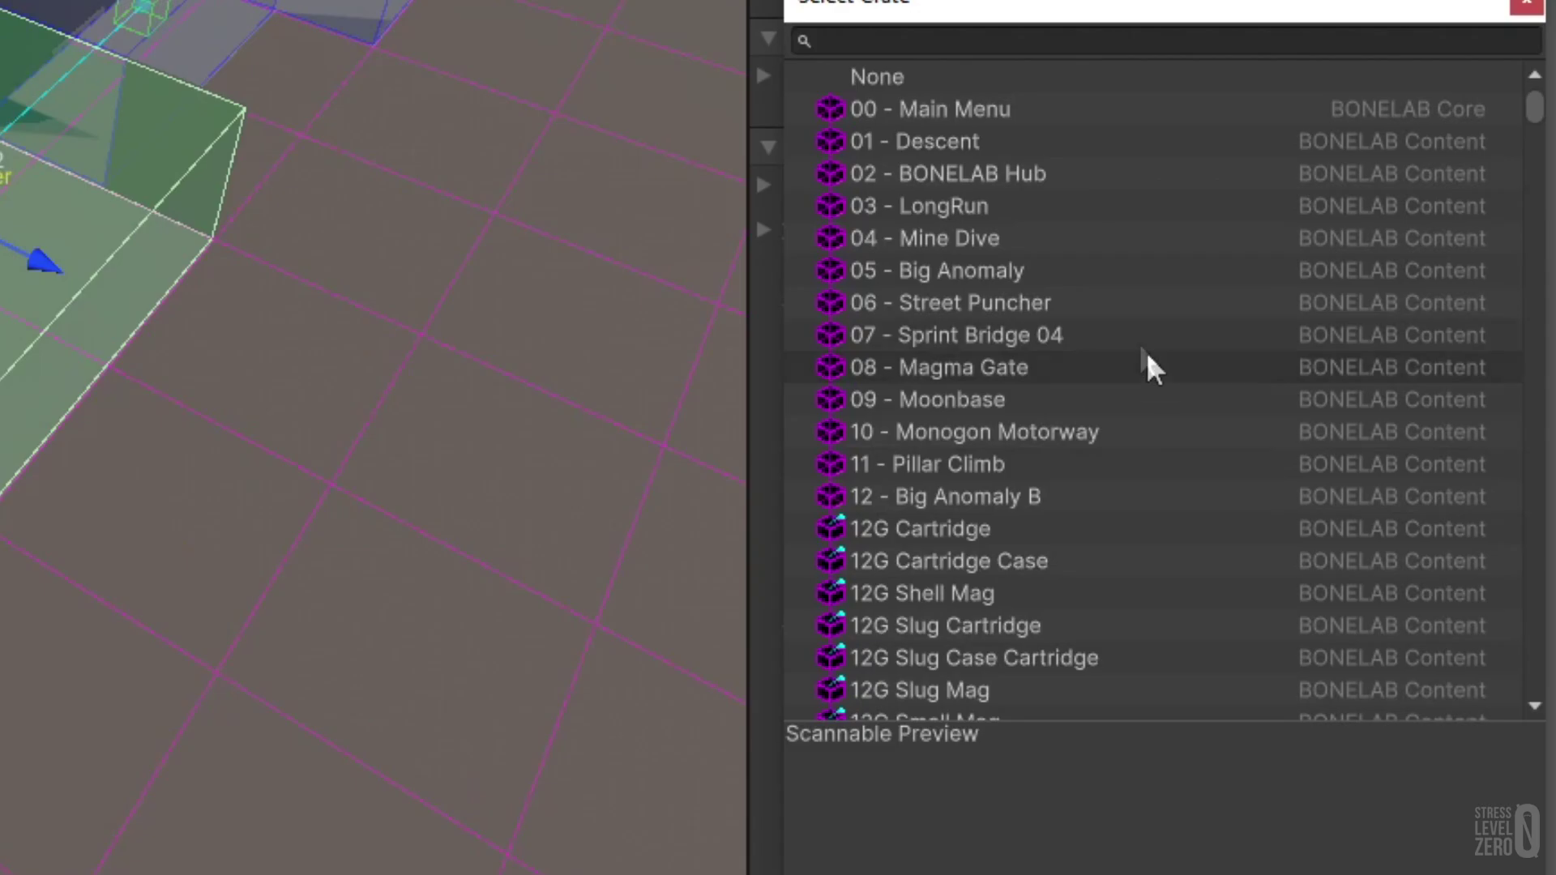
scroll(908, 463, "down", 10)
double_click(907, 463)
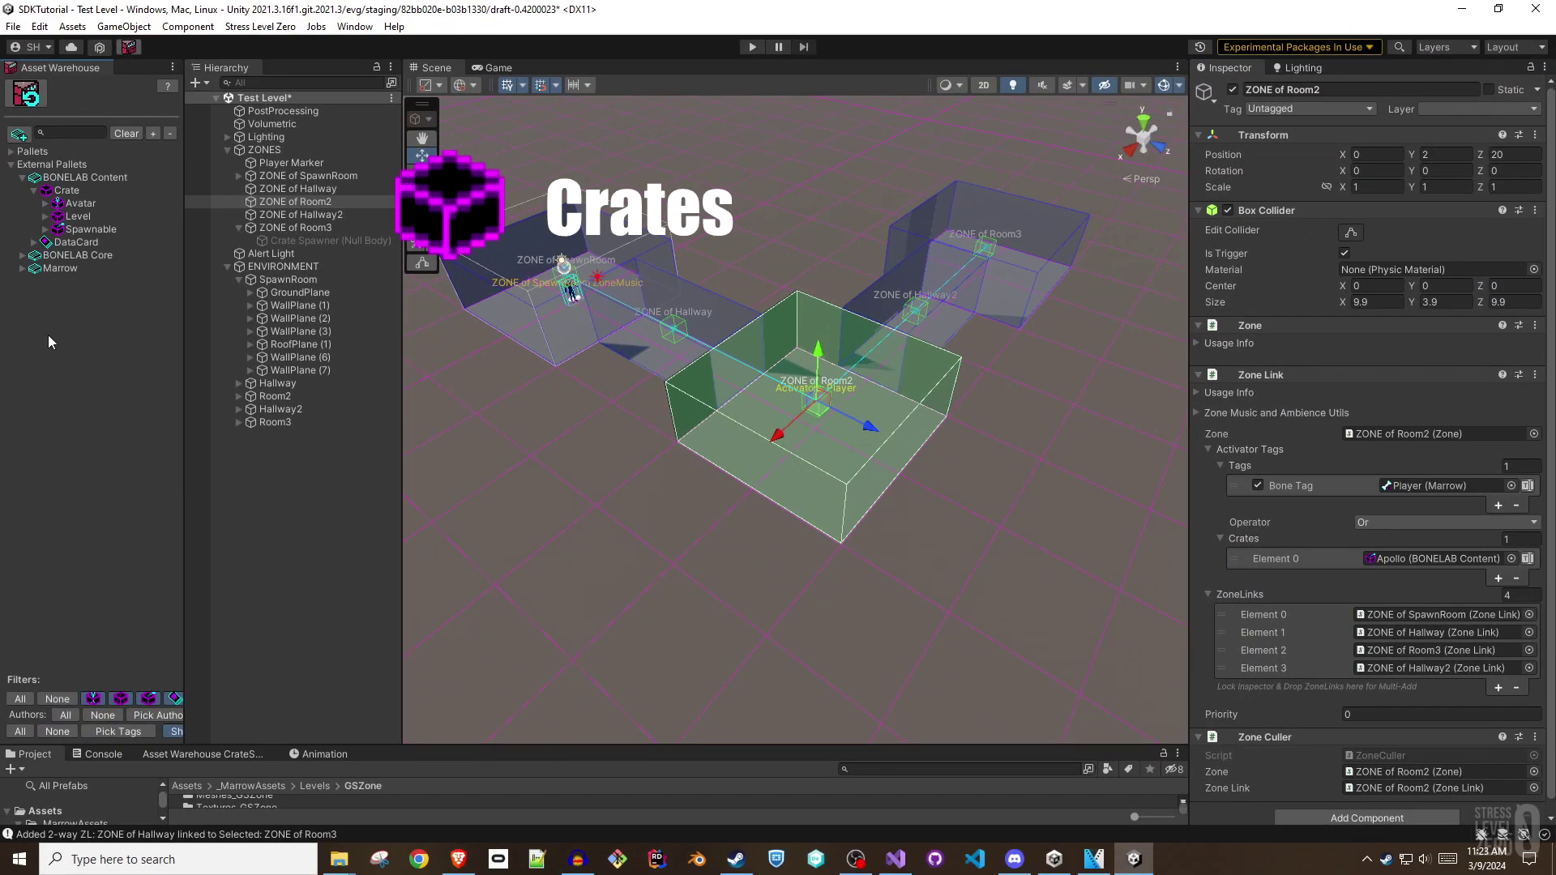
Browse the warehouse's Crate, Avatar, Level and Spawnable lists and inspect the Apollo crate.
left_click(67, 191)
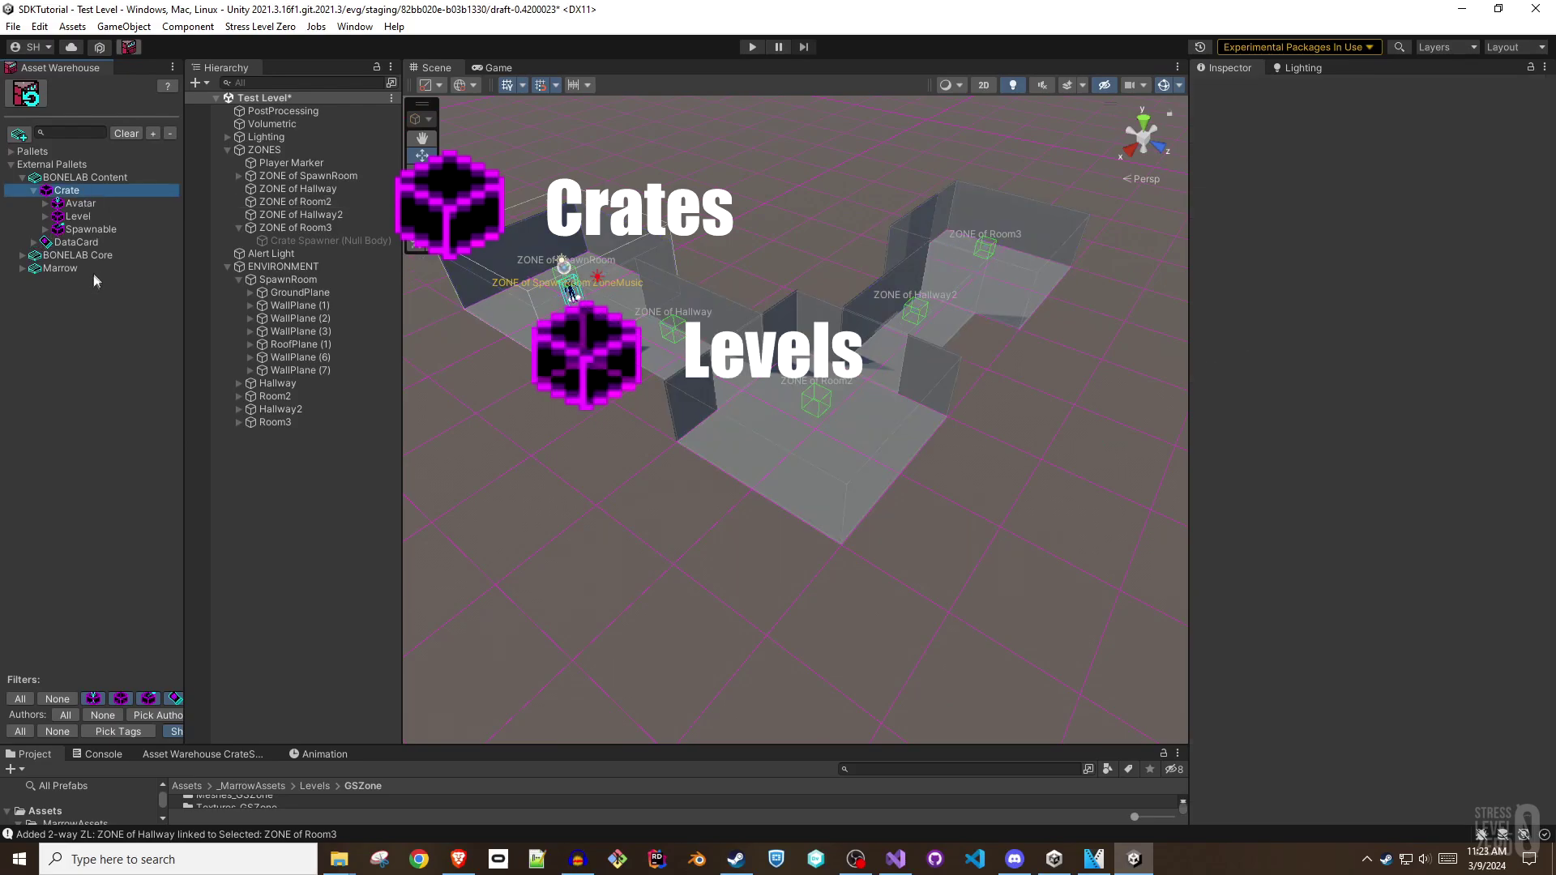
left_click(81, 204)
left_click(78, 217)
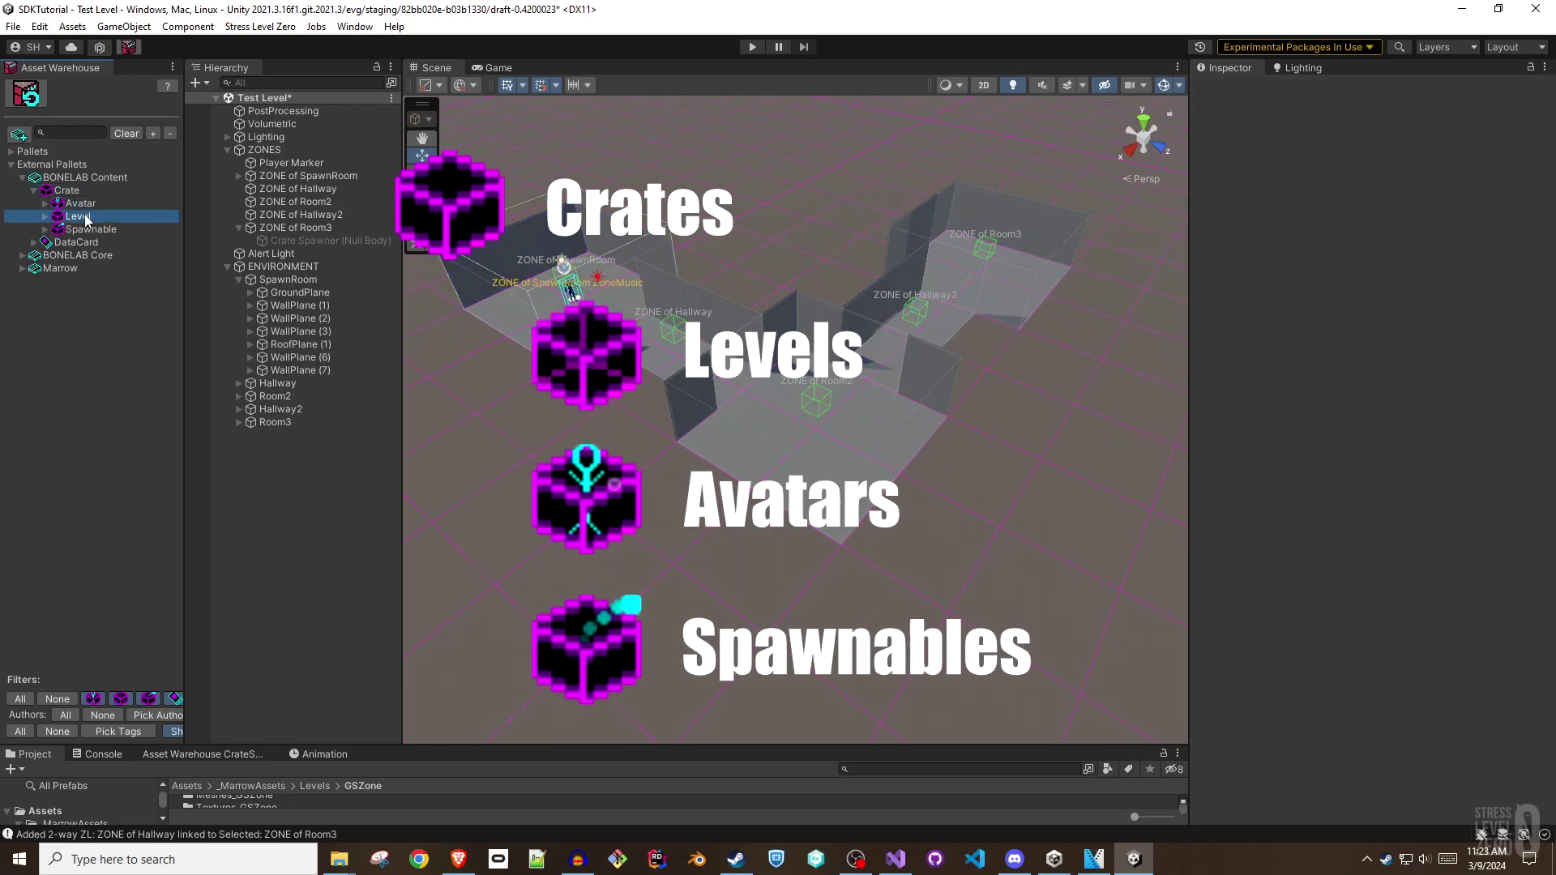
left_click(90, 231)
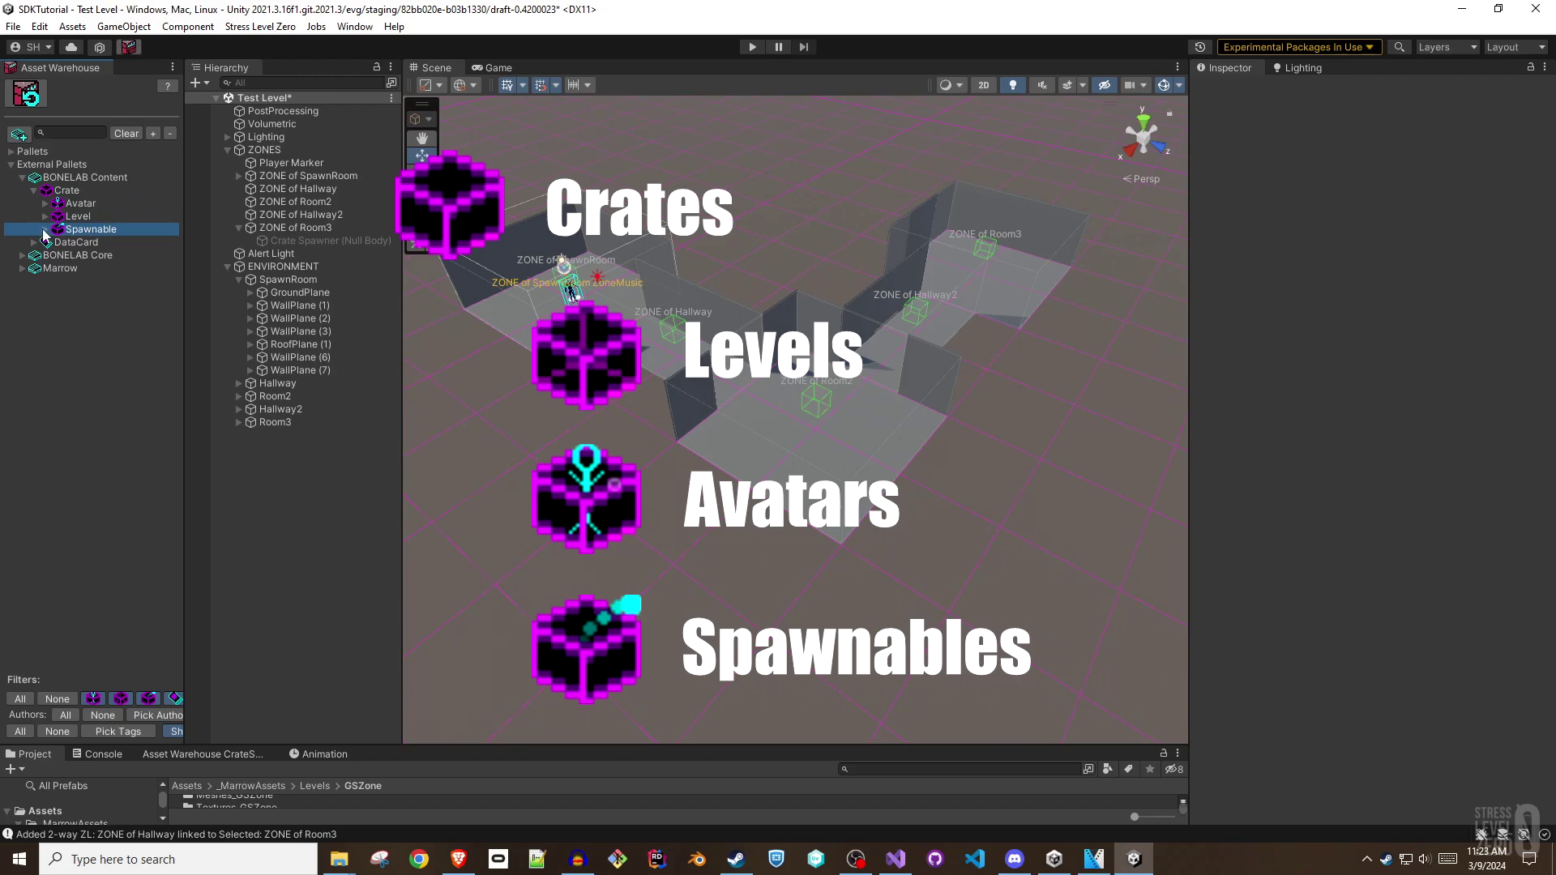
left_click(46, 230)
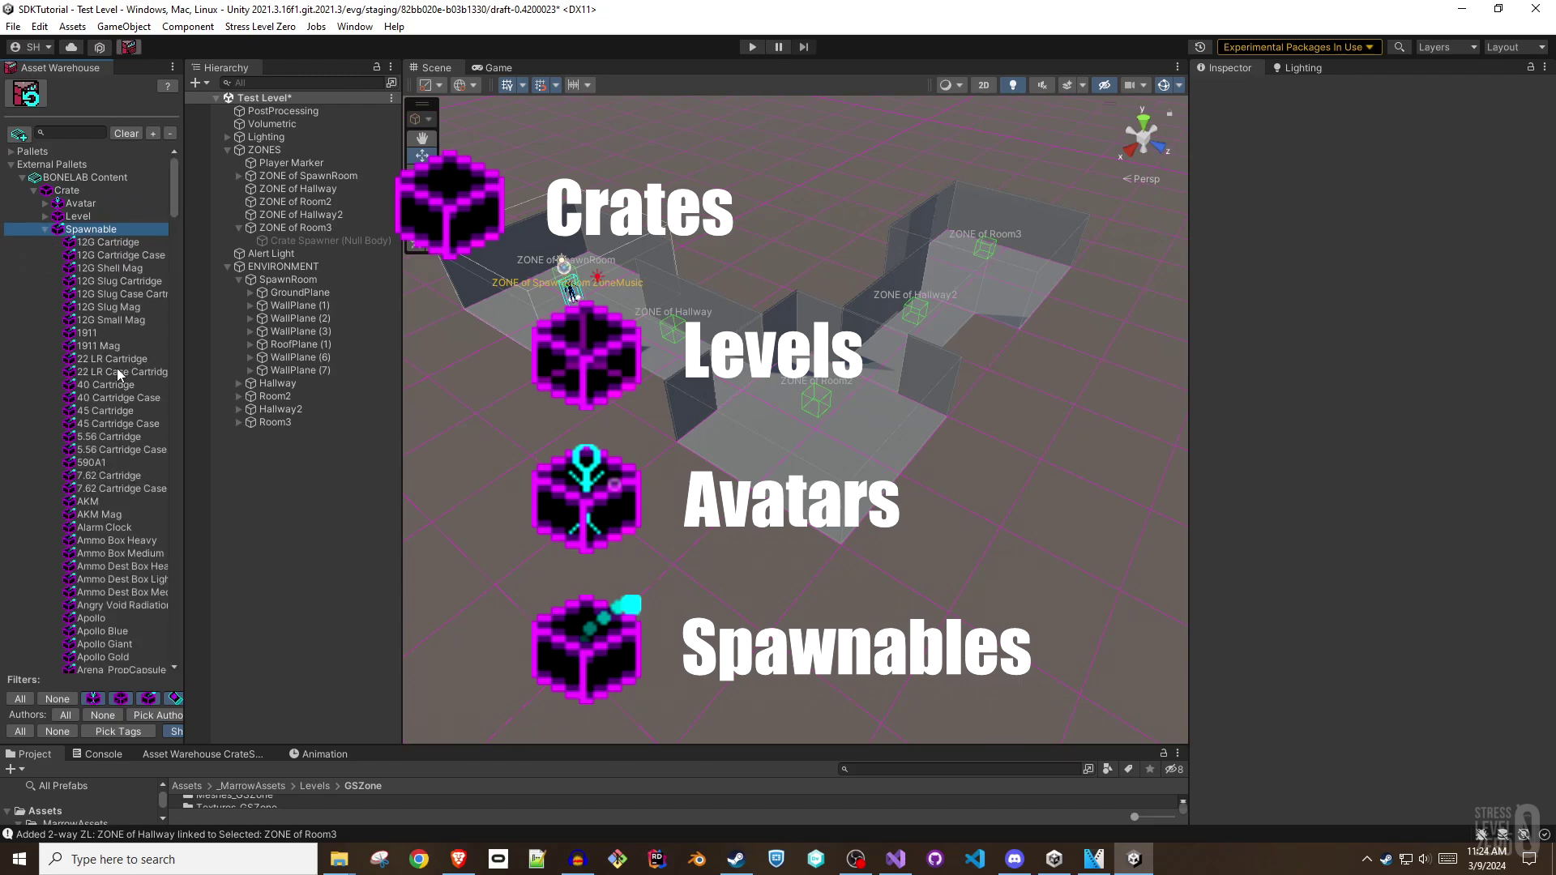
left_click(106, 553)
left_click(92, 619)
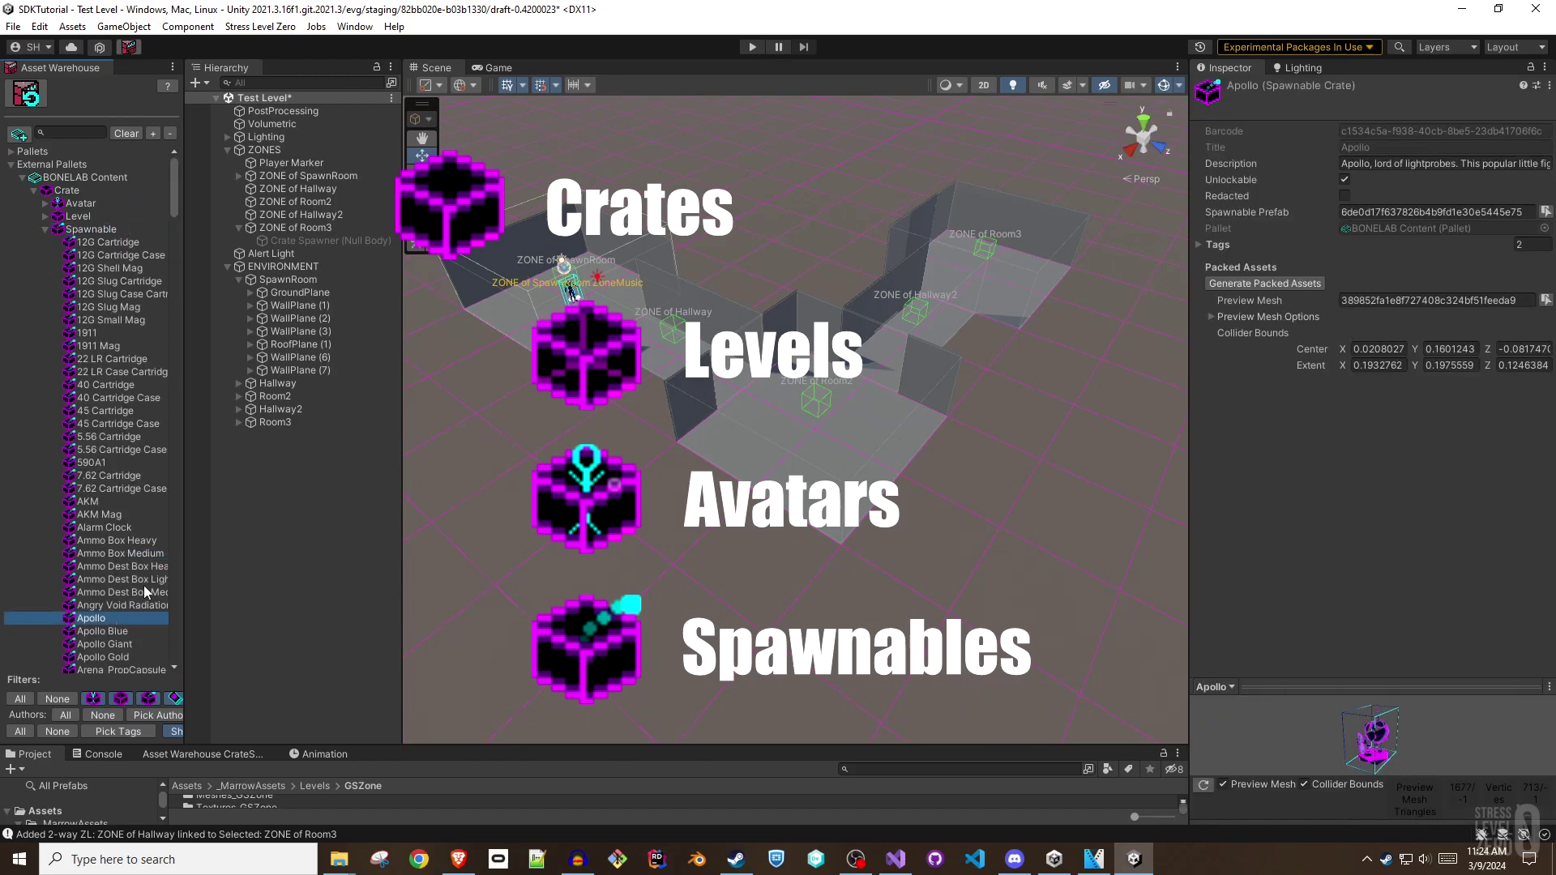
Search the warehouse for 'monk' and inspect the Monkey crate.
left_click(70, 132)
type("monk")
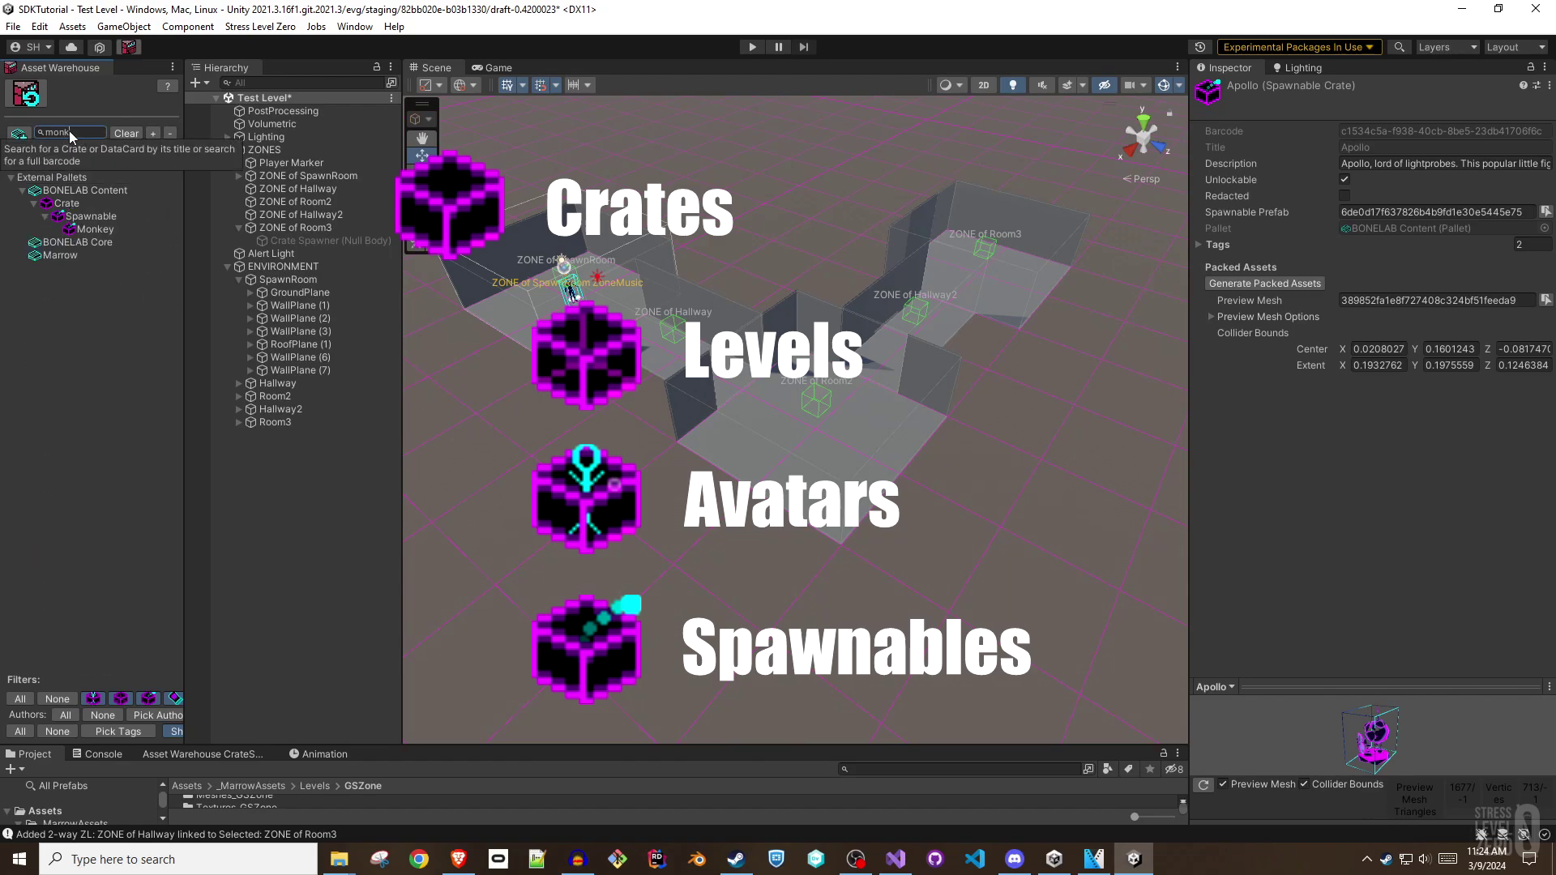
left_click(95, 229)
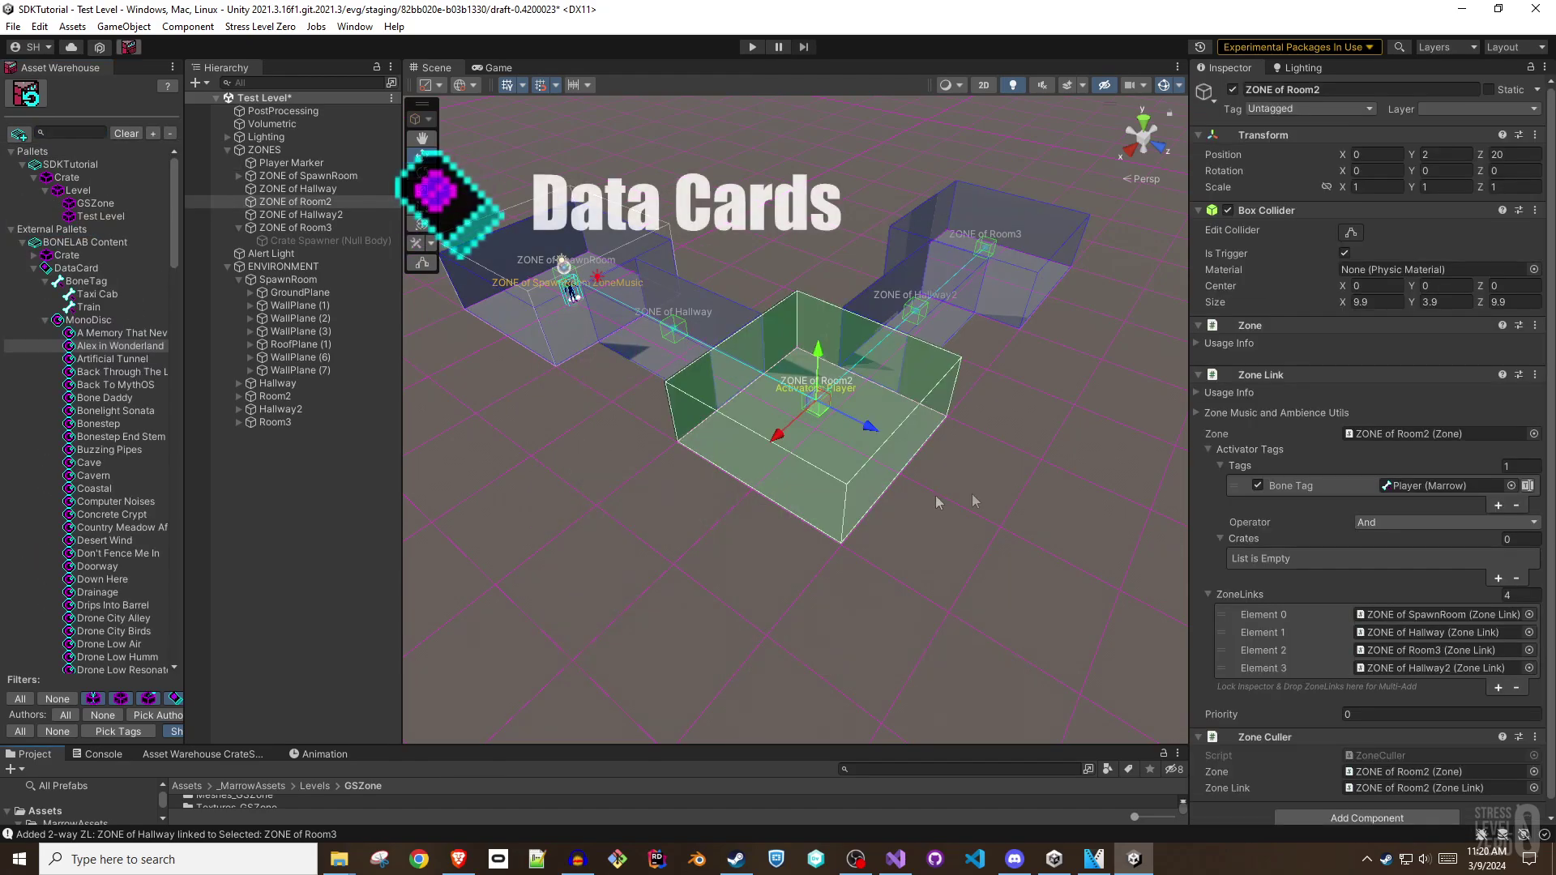
Switch Room2's activator operator to Or and add Apollo in Crates Element 0.
left_click(1467, 525)
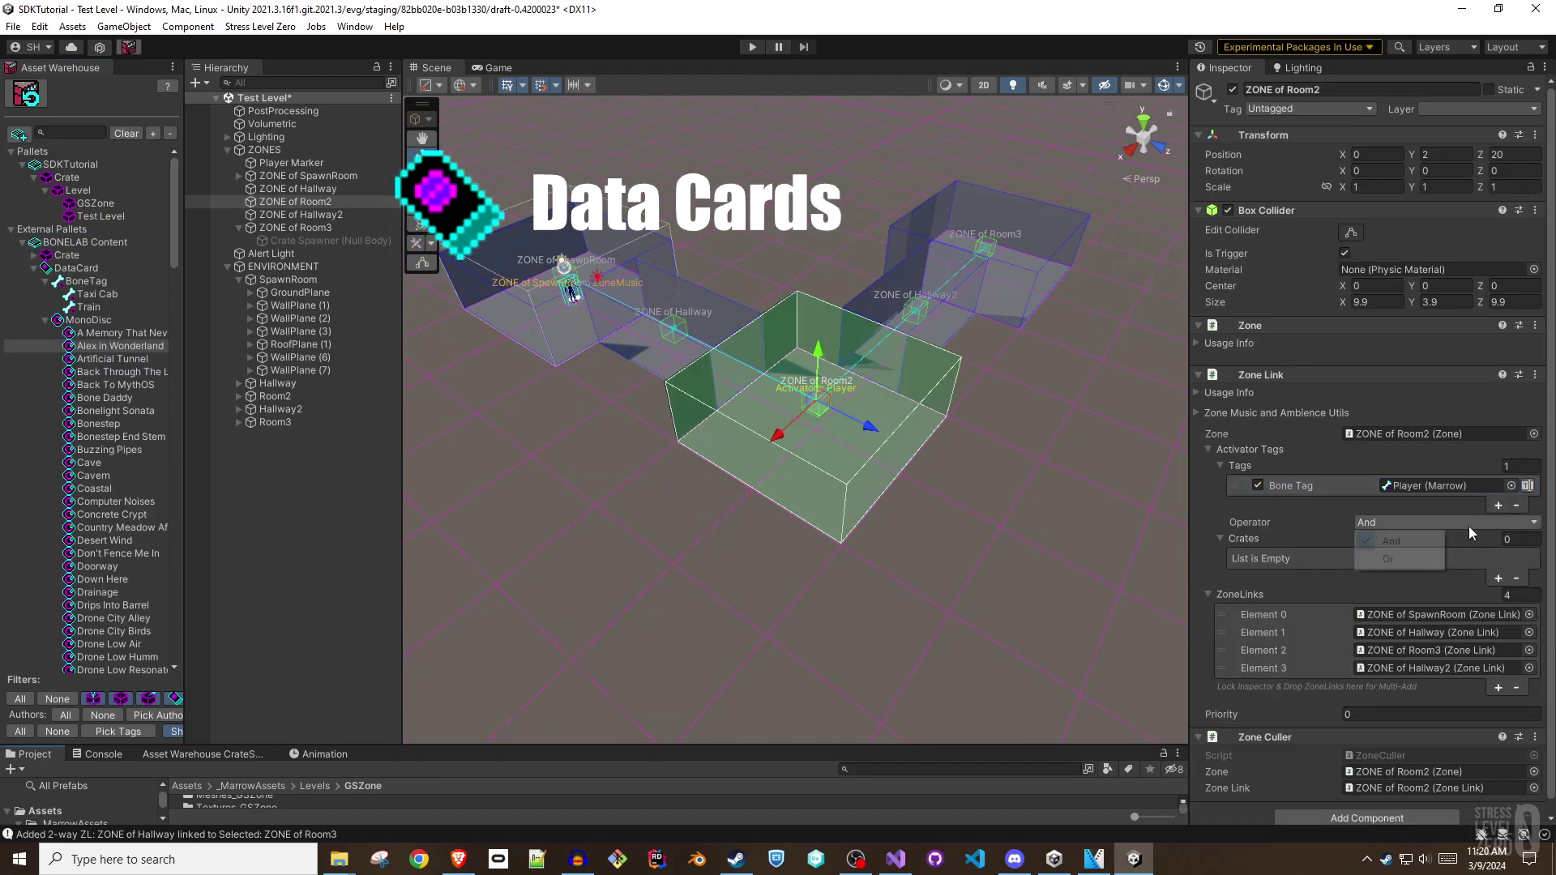
left_click(1400, 556)
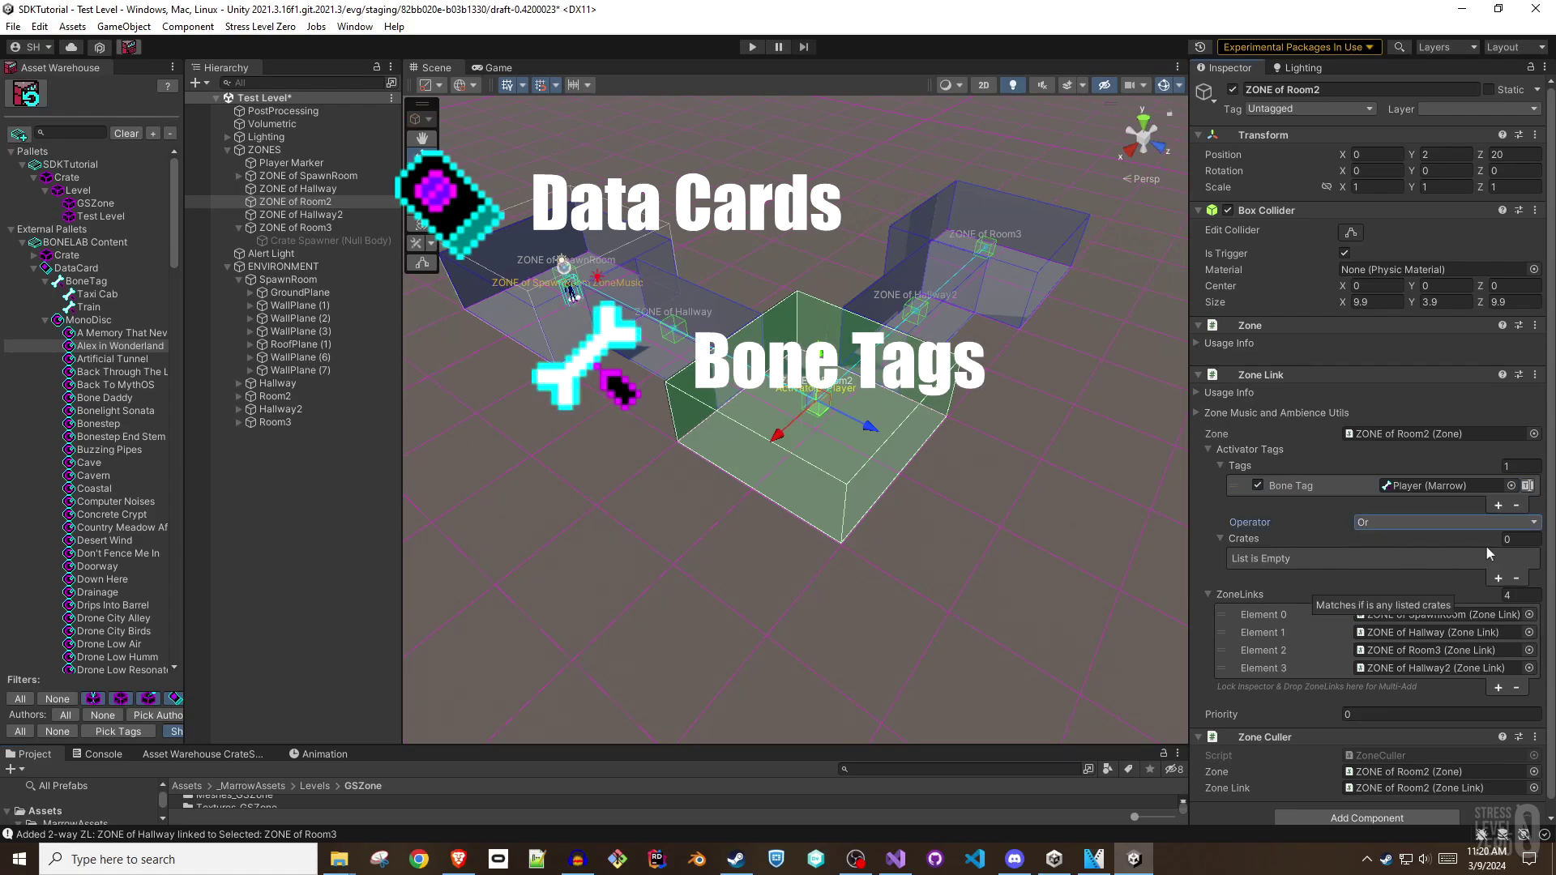
left_click(1496, 579)
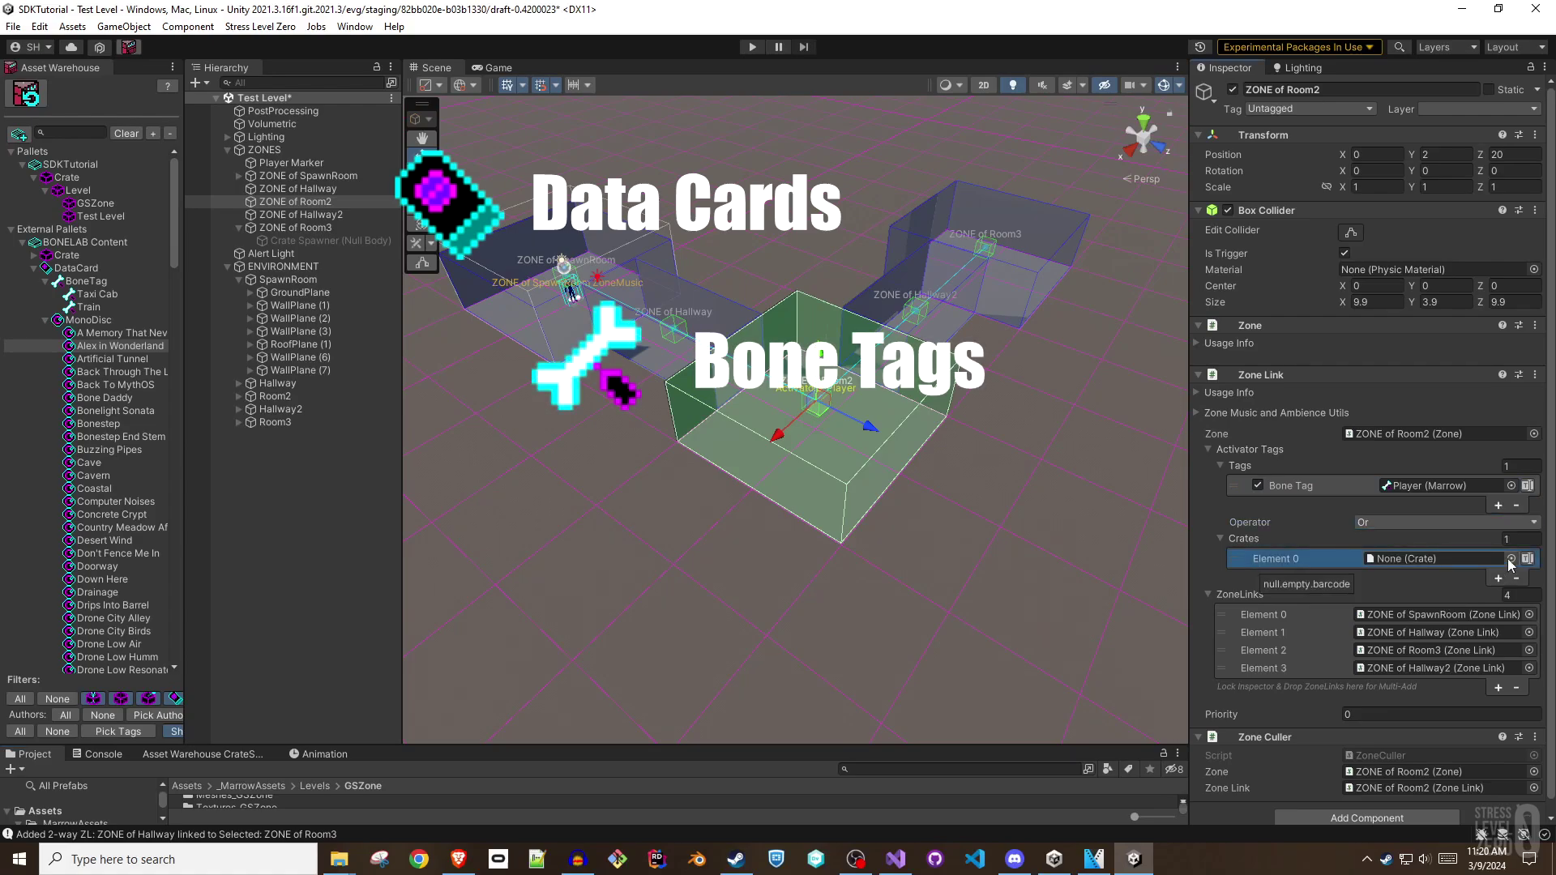
left_click(1509, 560)
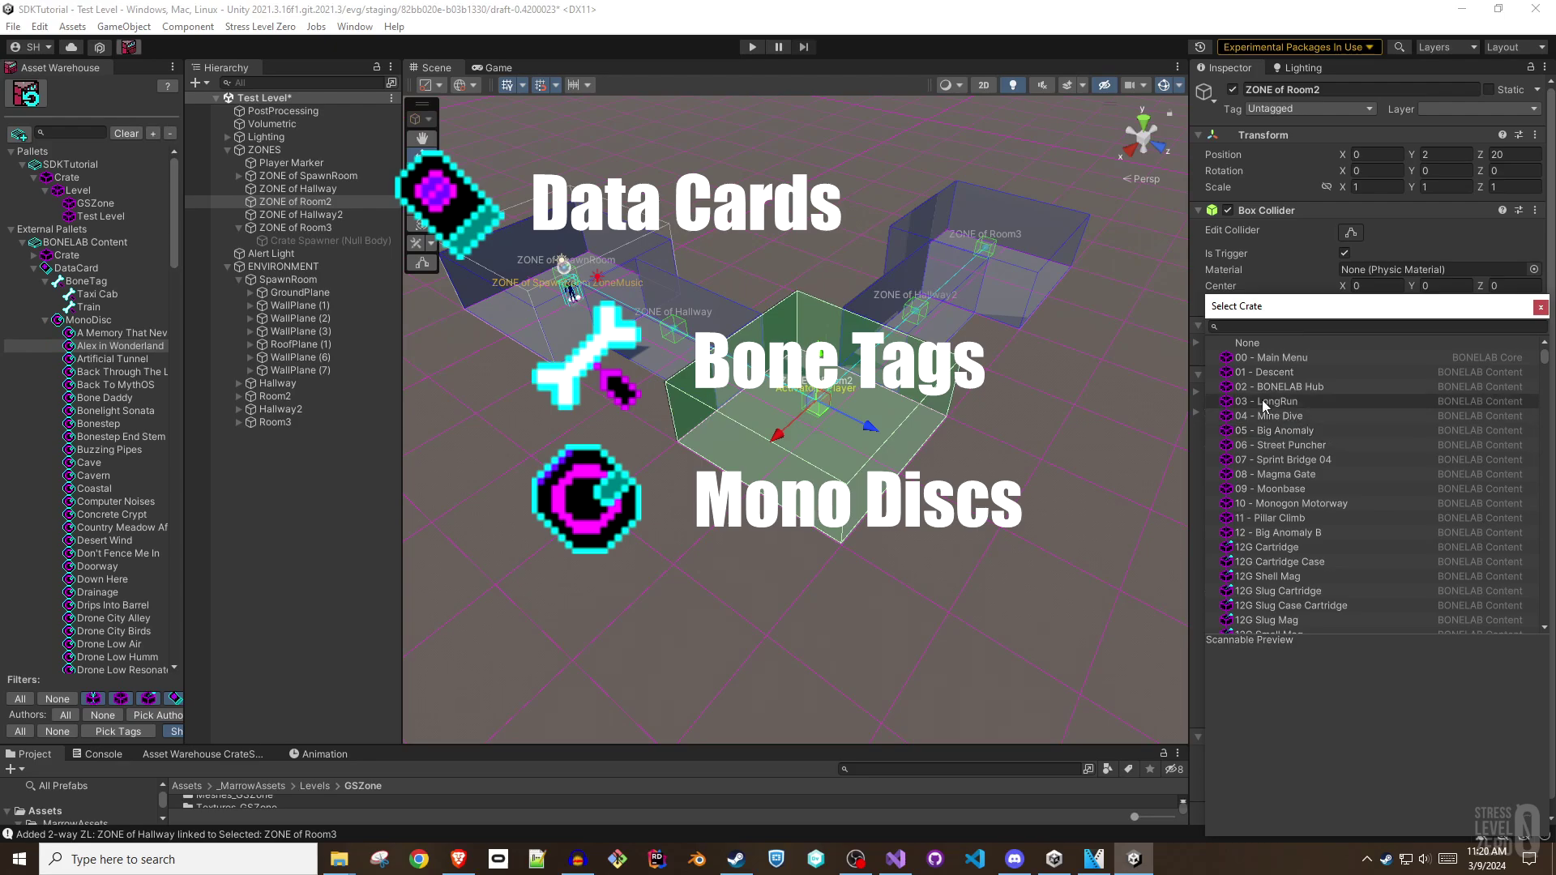
scroll(1262, 378, "down", 7)
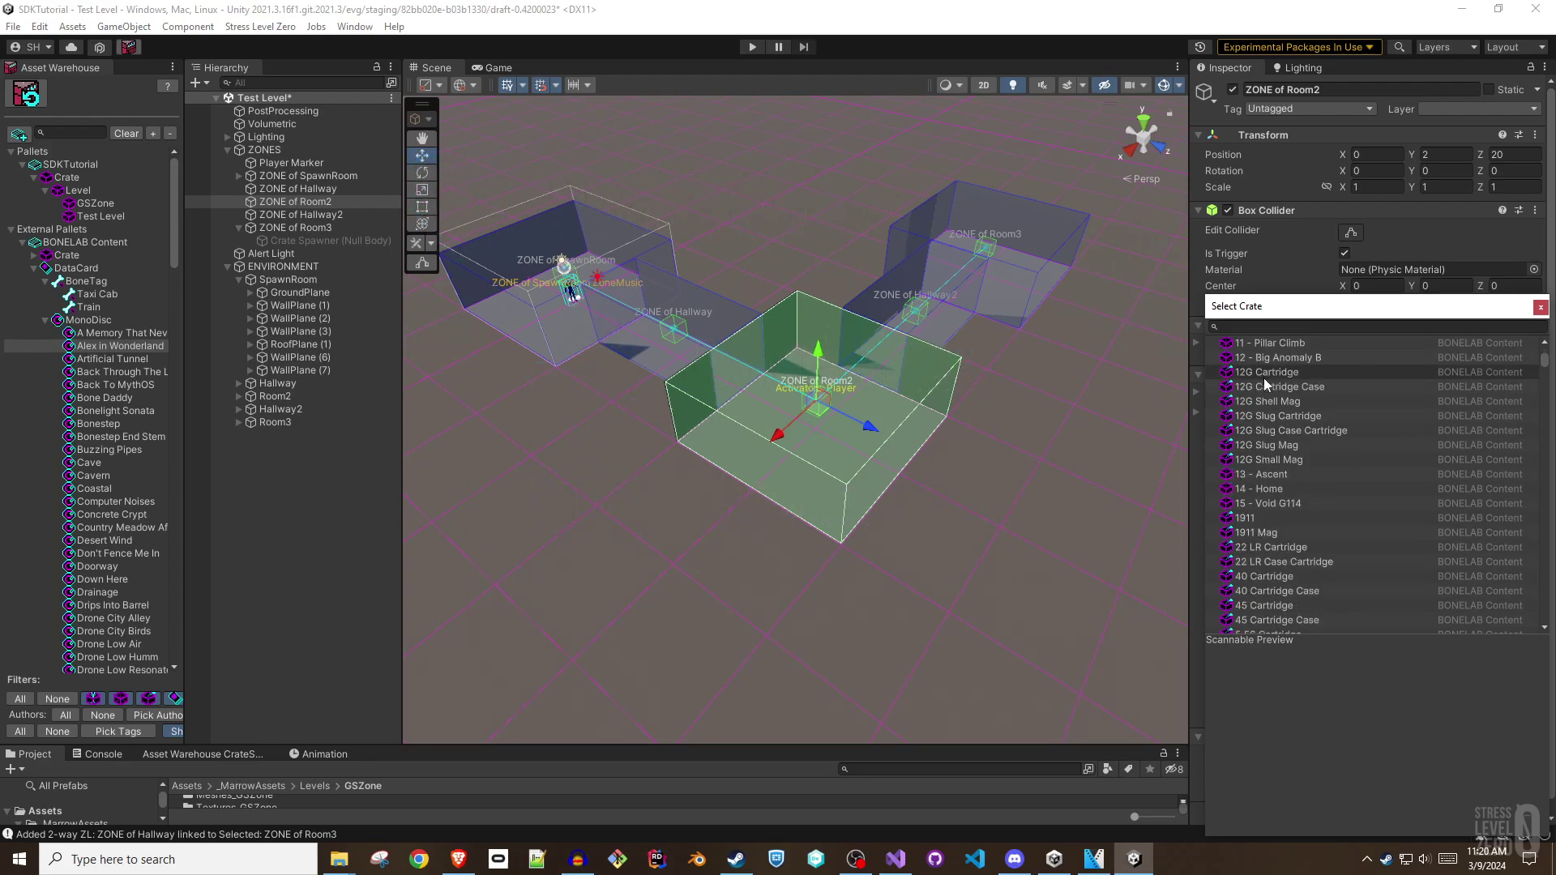
scroll(1271, 430, "down", 6)
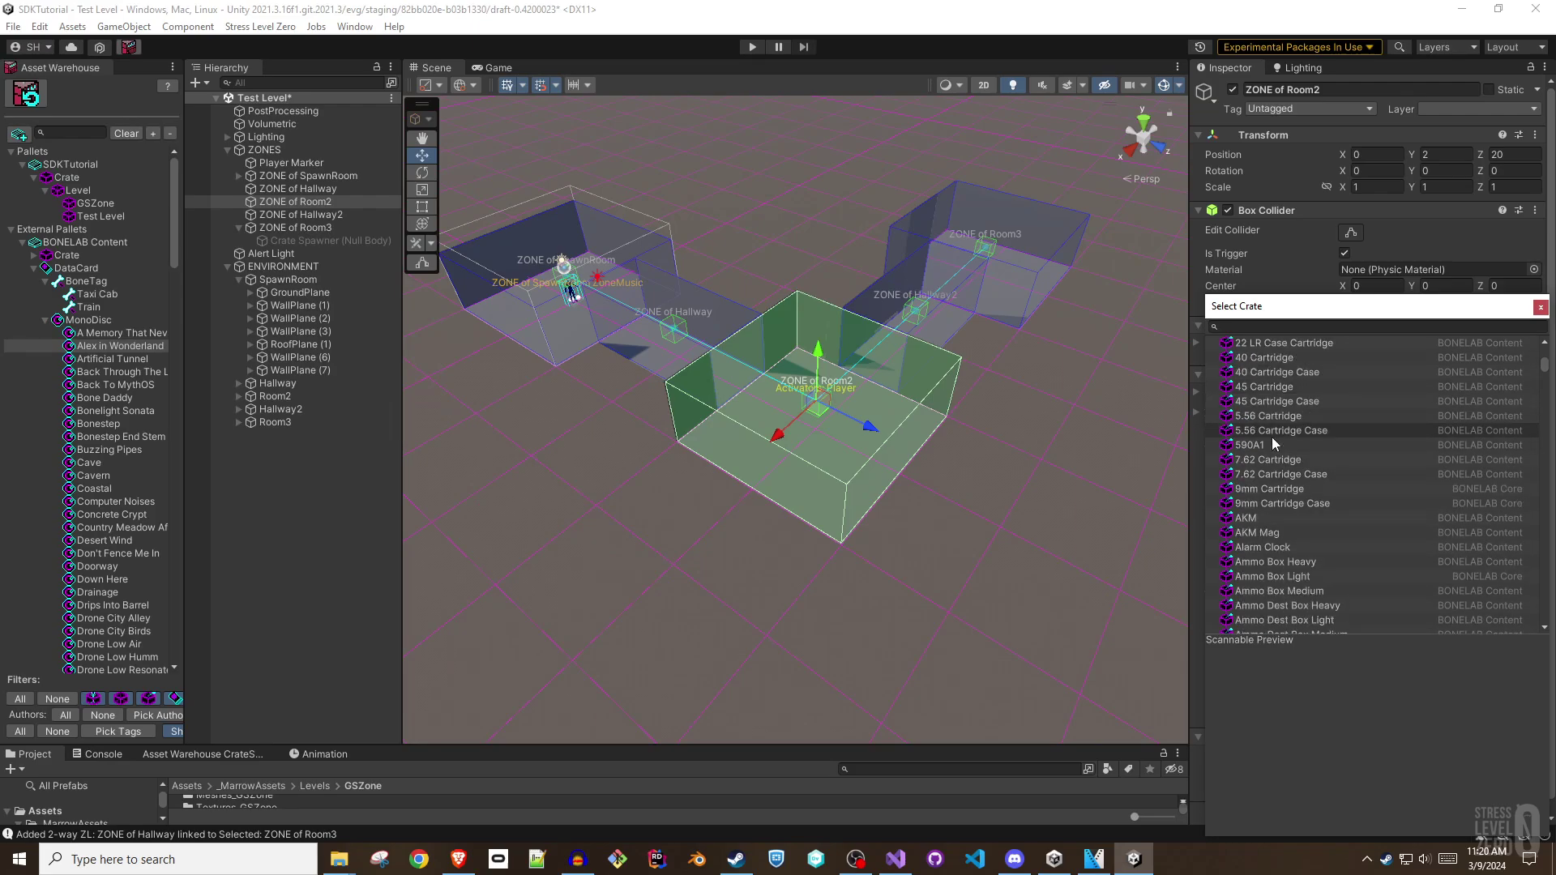
double_click(1261, 519)
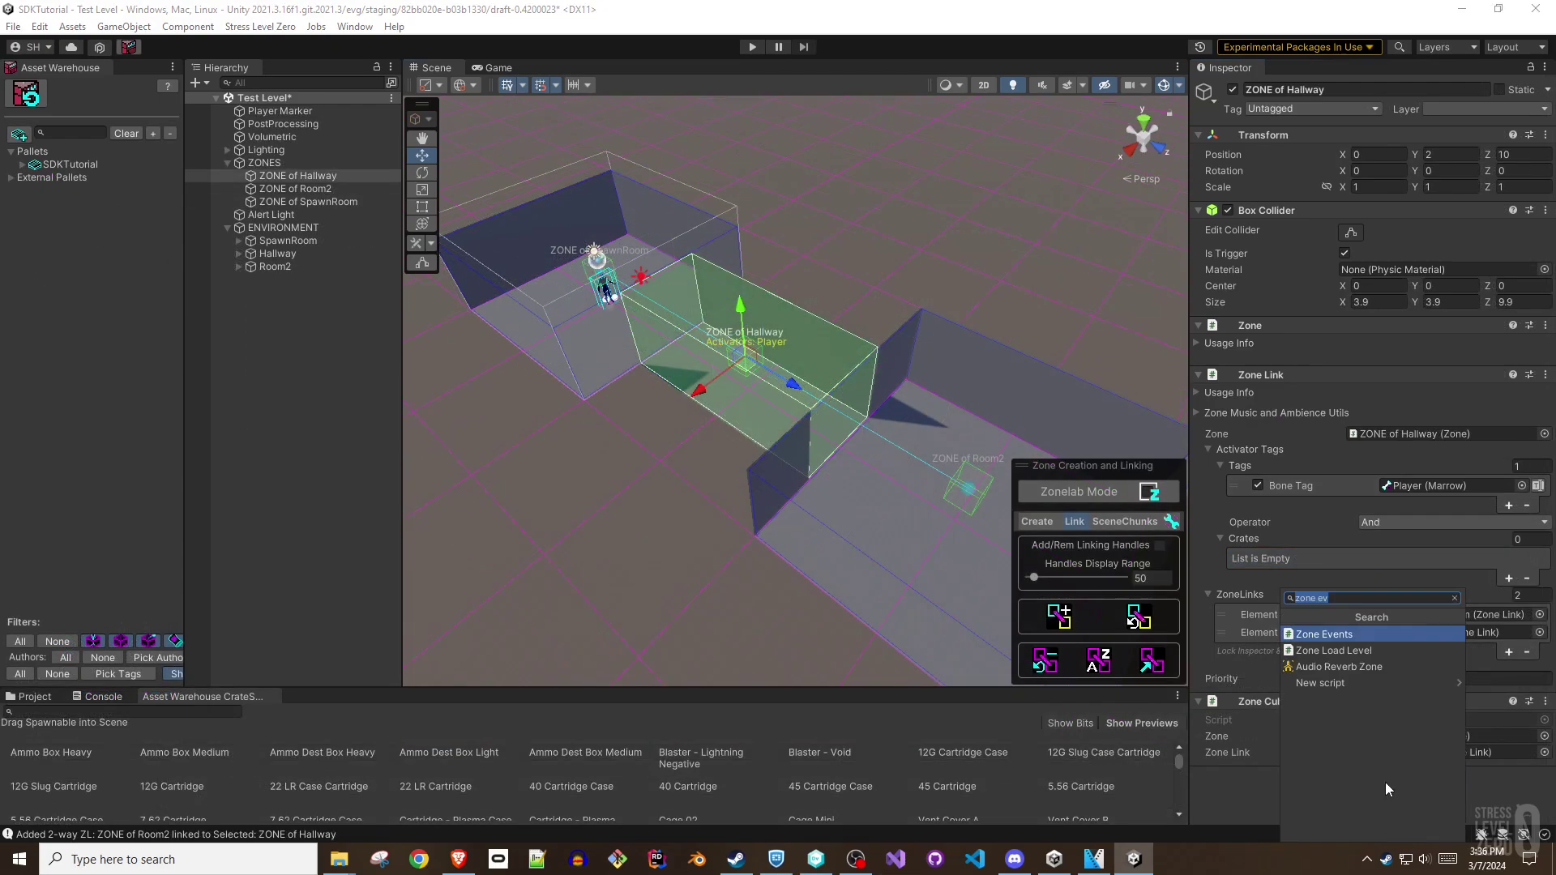
Add the Zone Events component to the Hallway zone and view its settings.
left_click(1350, 635)
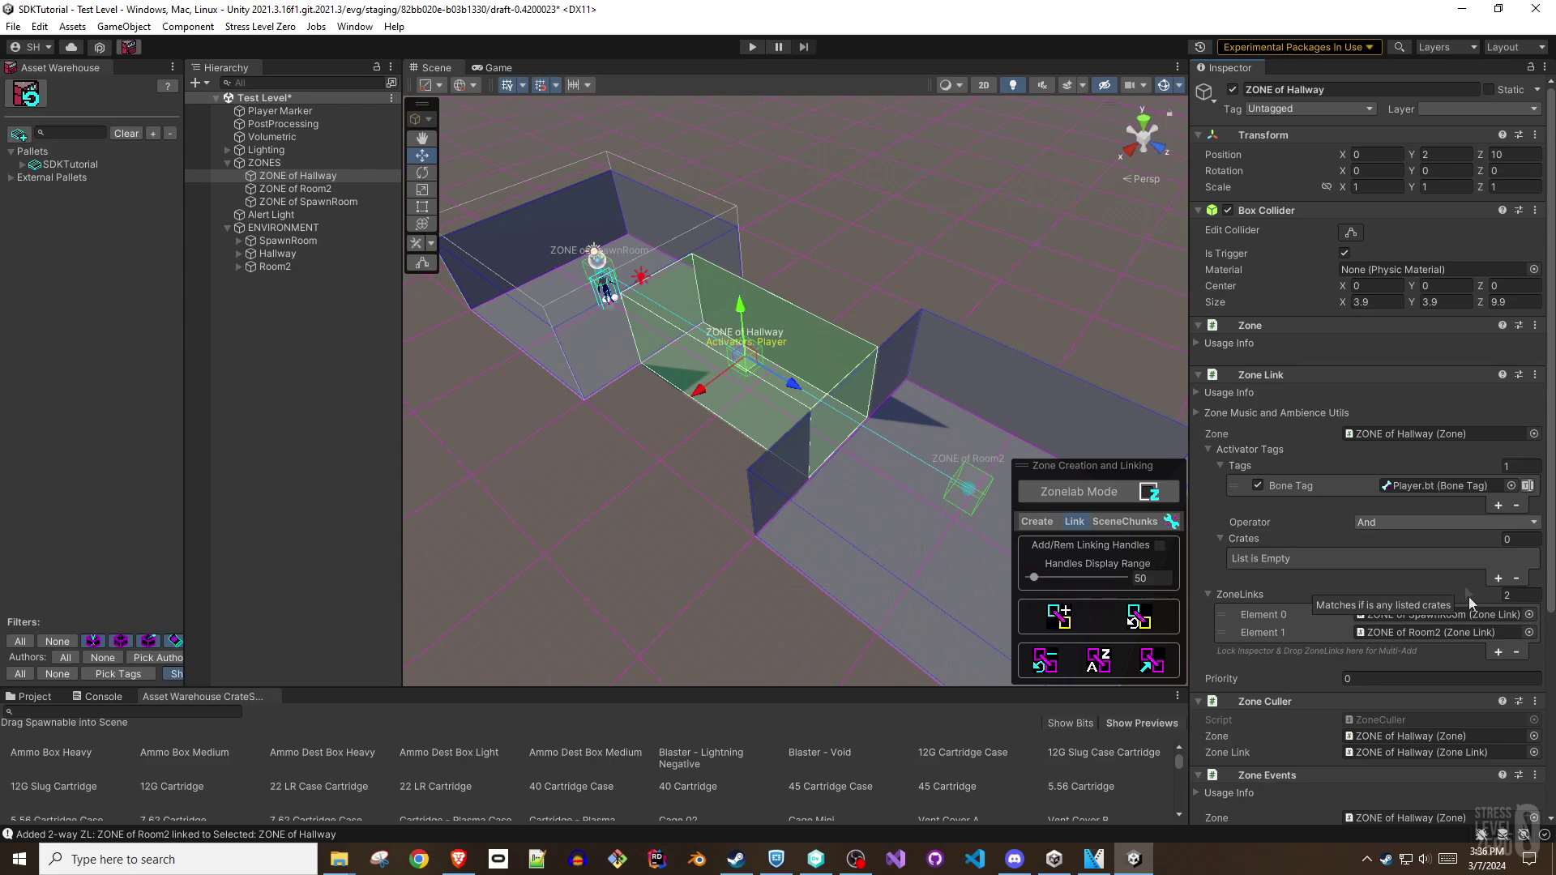
scroll(1467, 671, "down", 5)
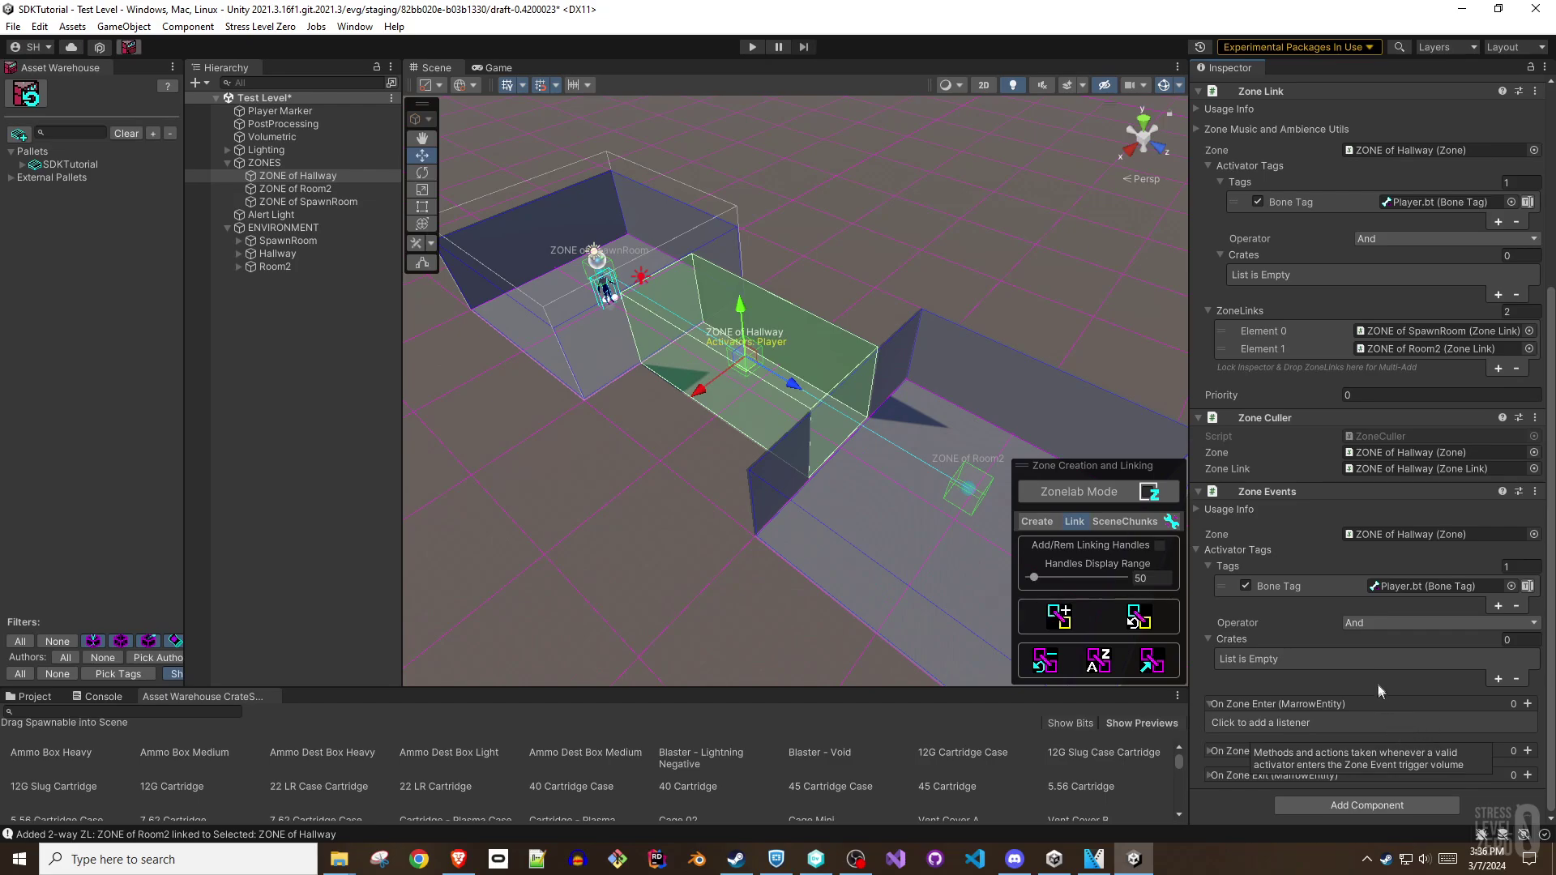
Add an On Zone Enter event setting Alert Light's Behaviour enabled to true.
left_click(1344, 722)
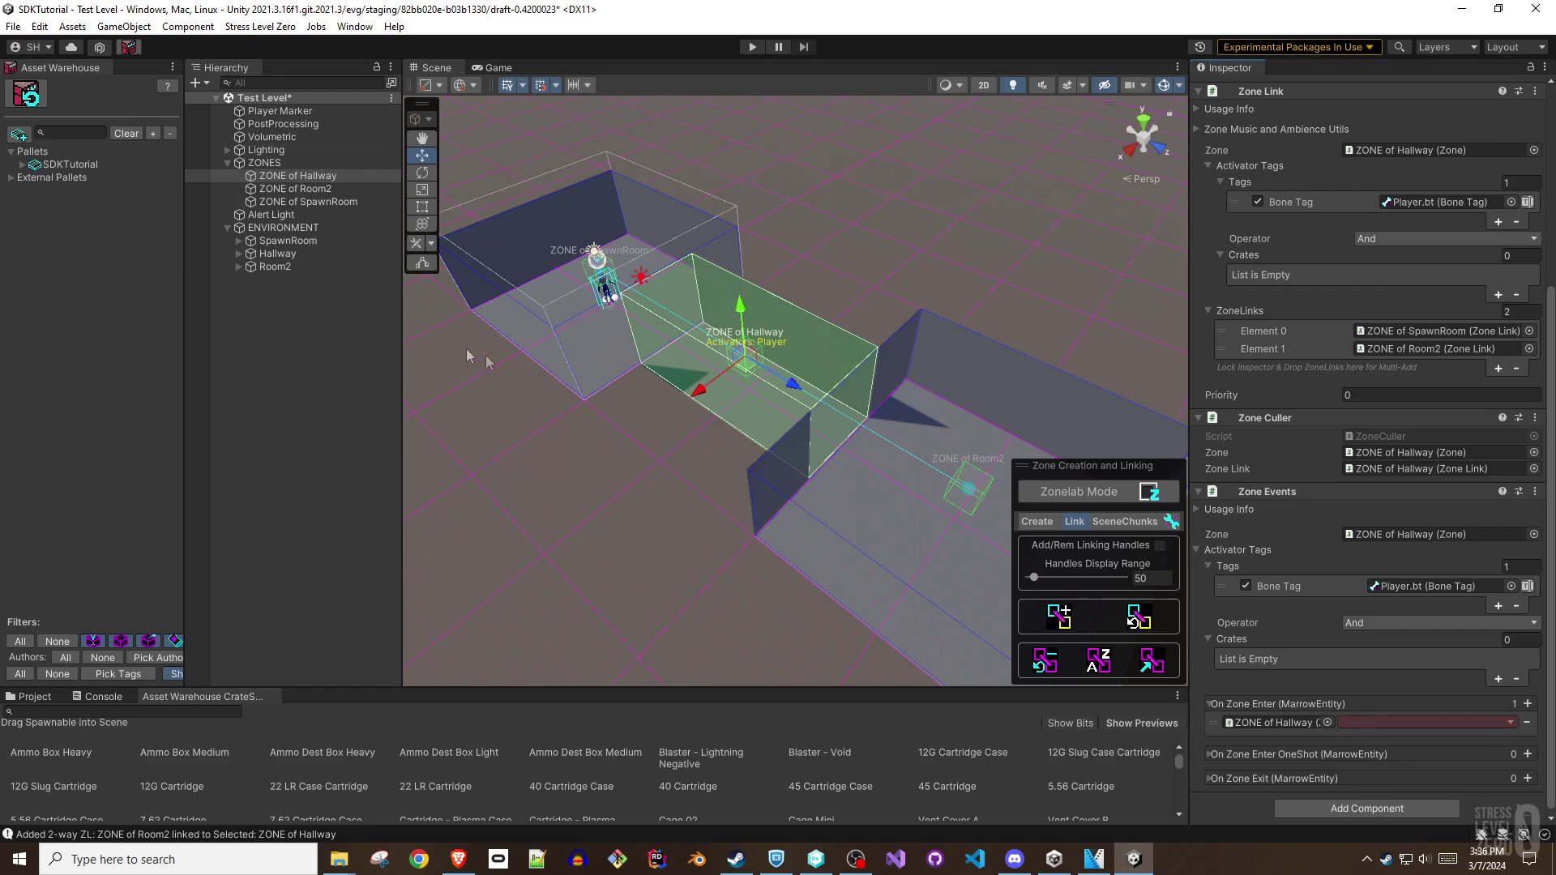
left_click_drag(267, 215, 1280, 724)
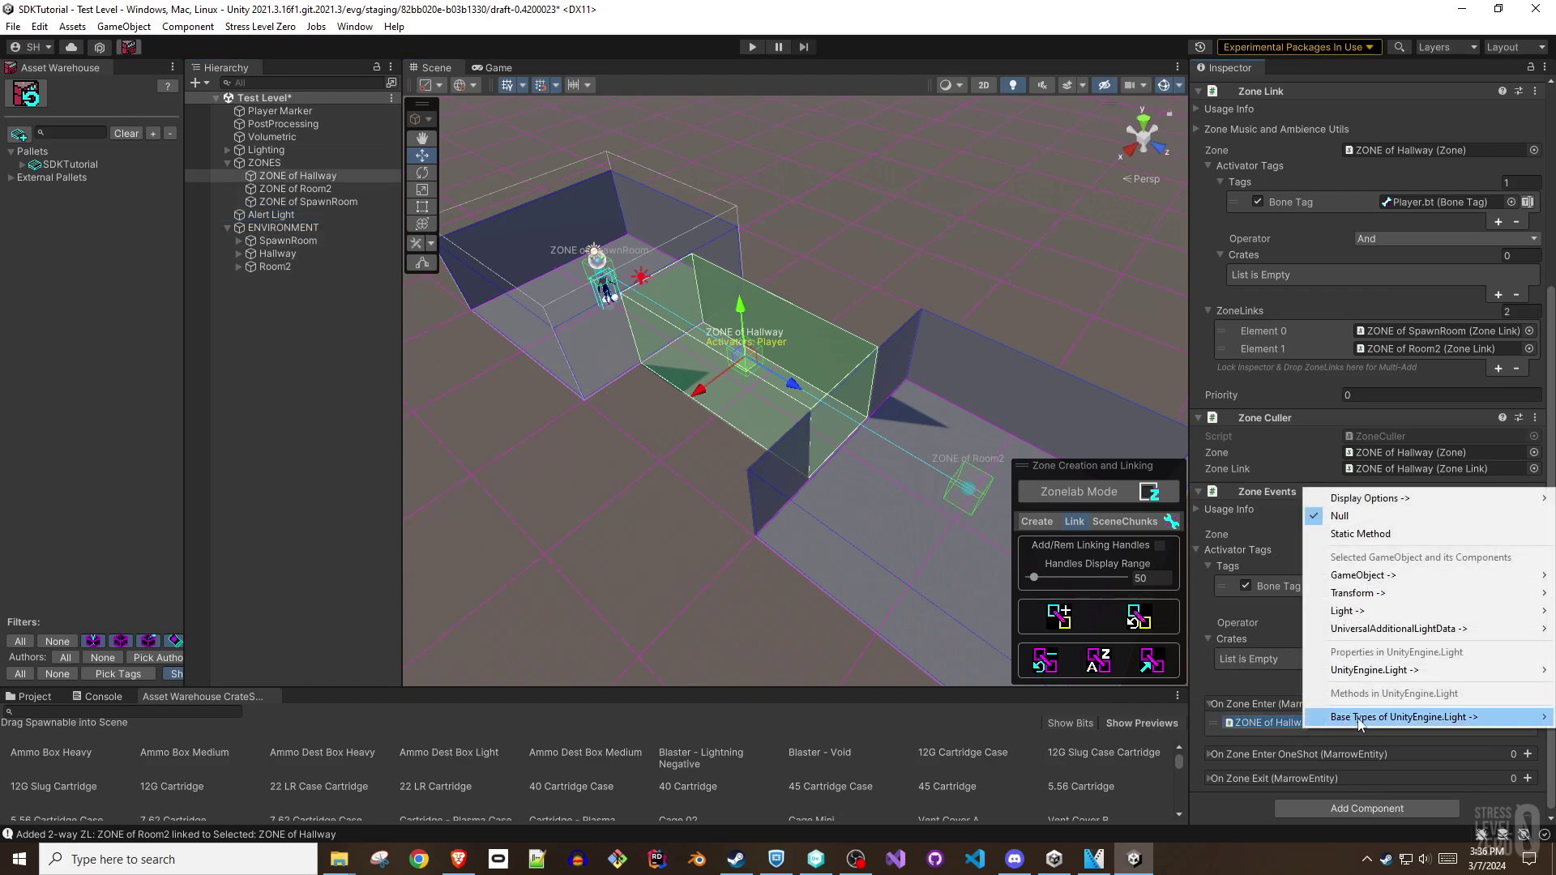
mouse_move(1313, 717)
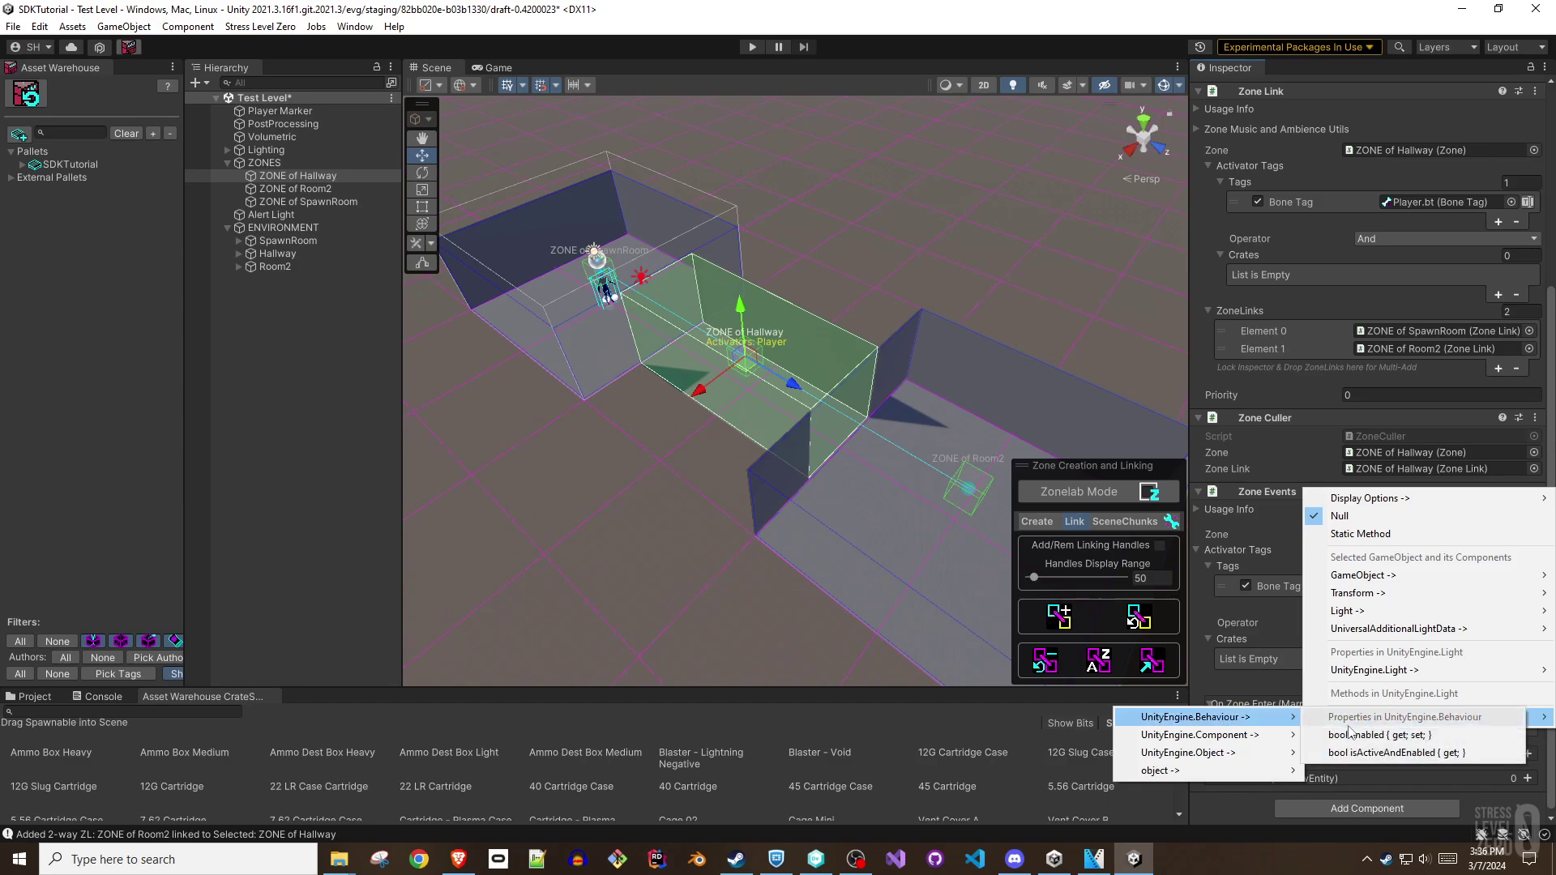
left_click(1359, 736)
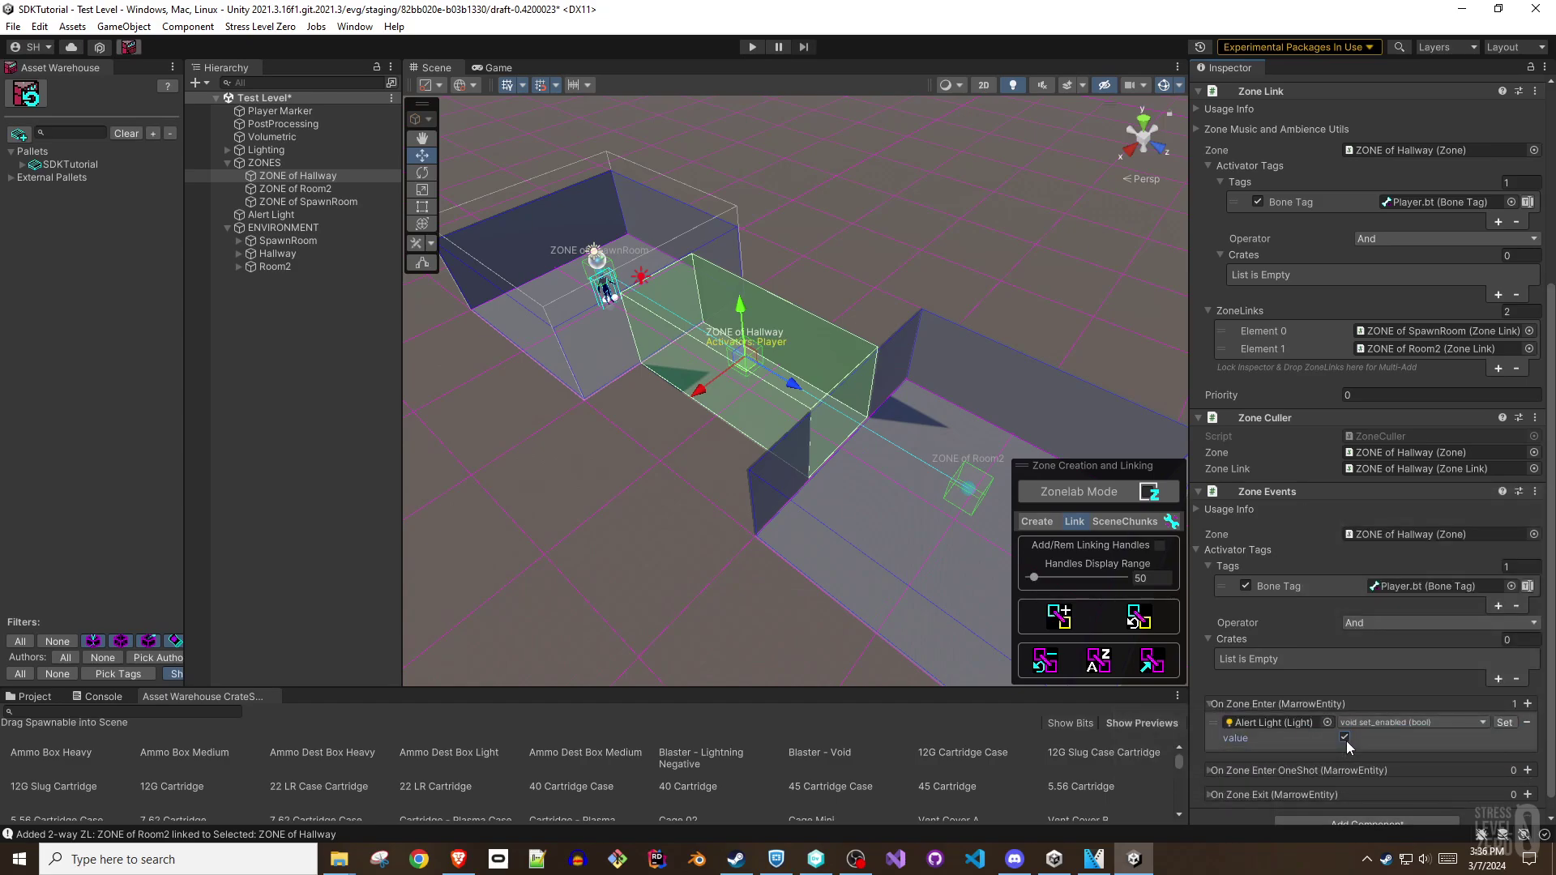
left_click(1345, 739)
left_click(271, 215)
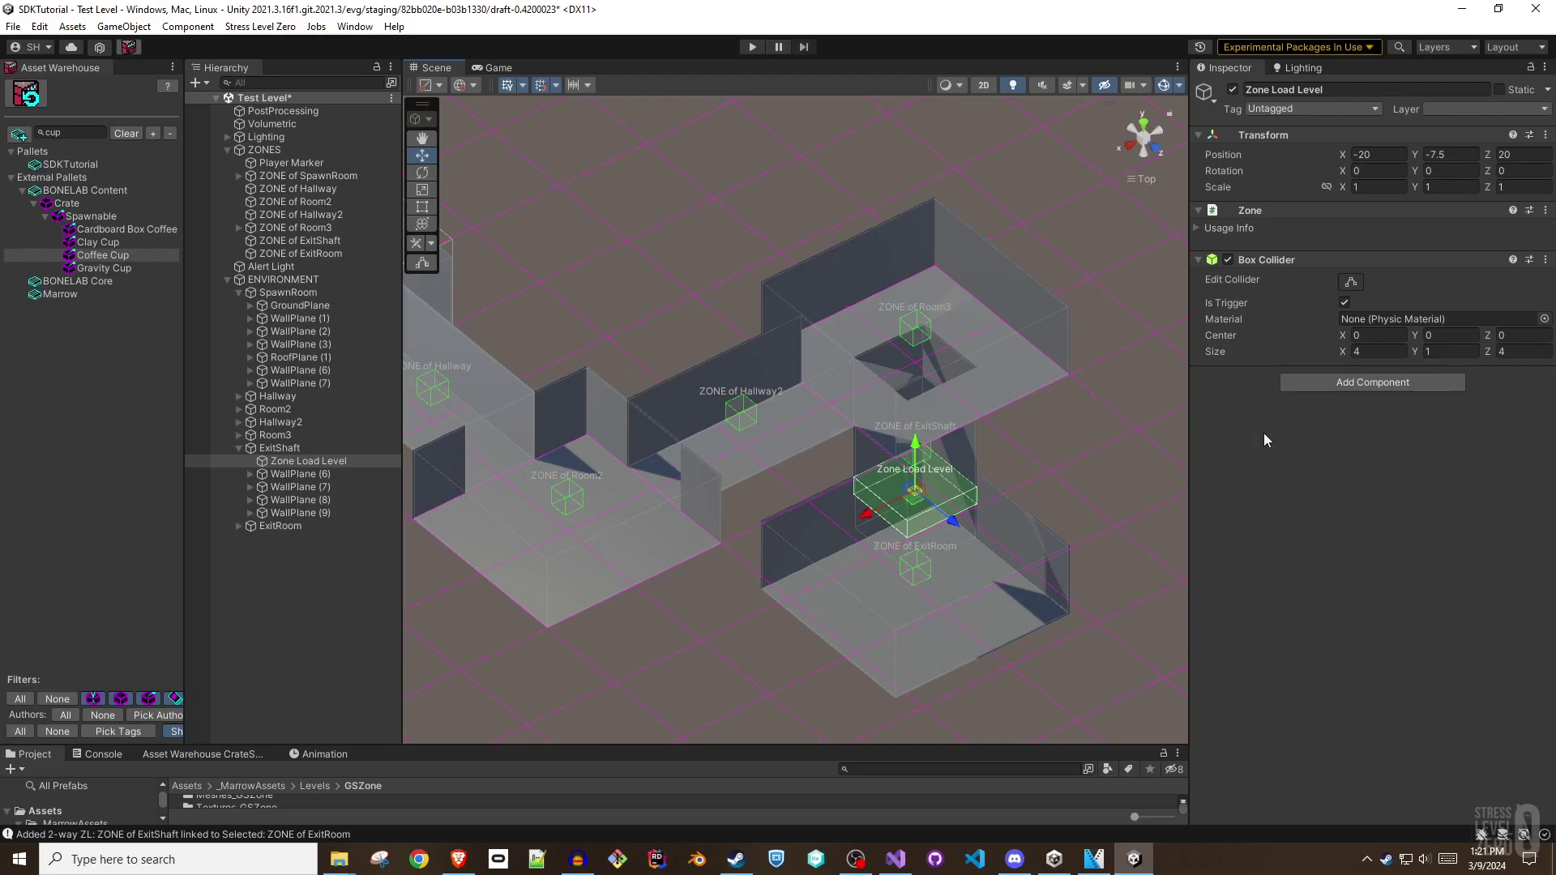
Add a Zone Load Level component and set its Level to GSZone.
left_click(1376, 382)
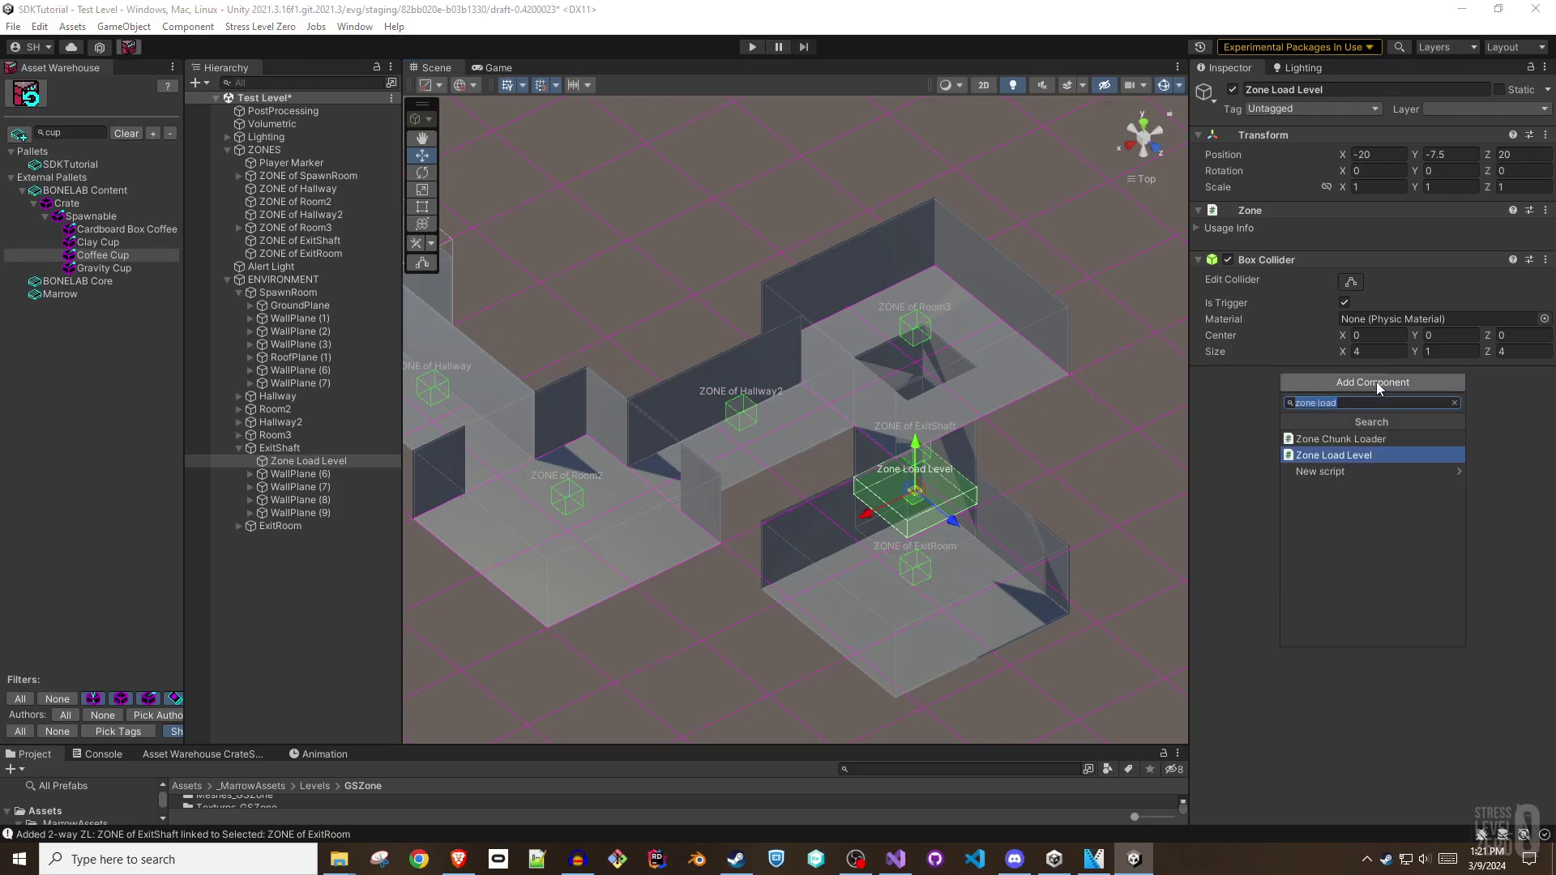
left_click(1373, 454)
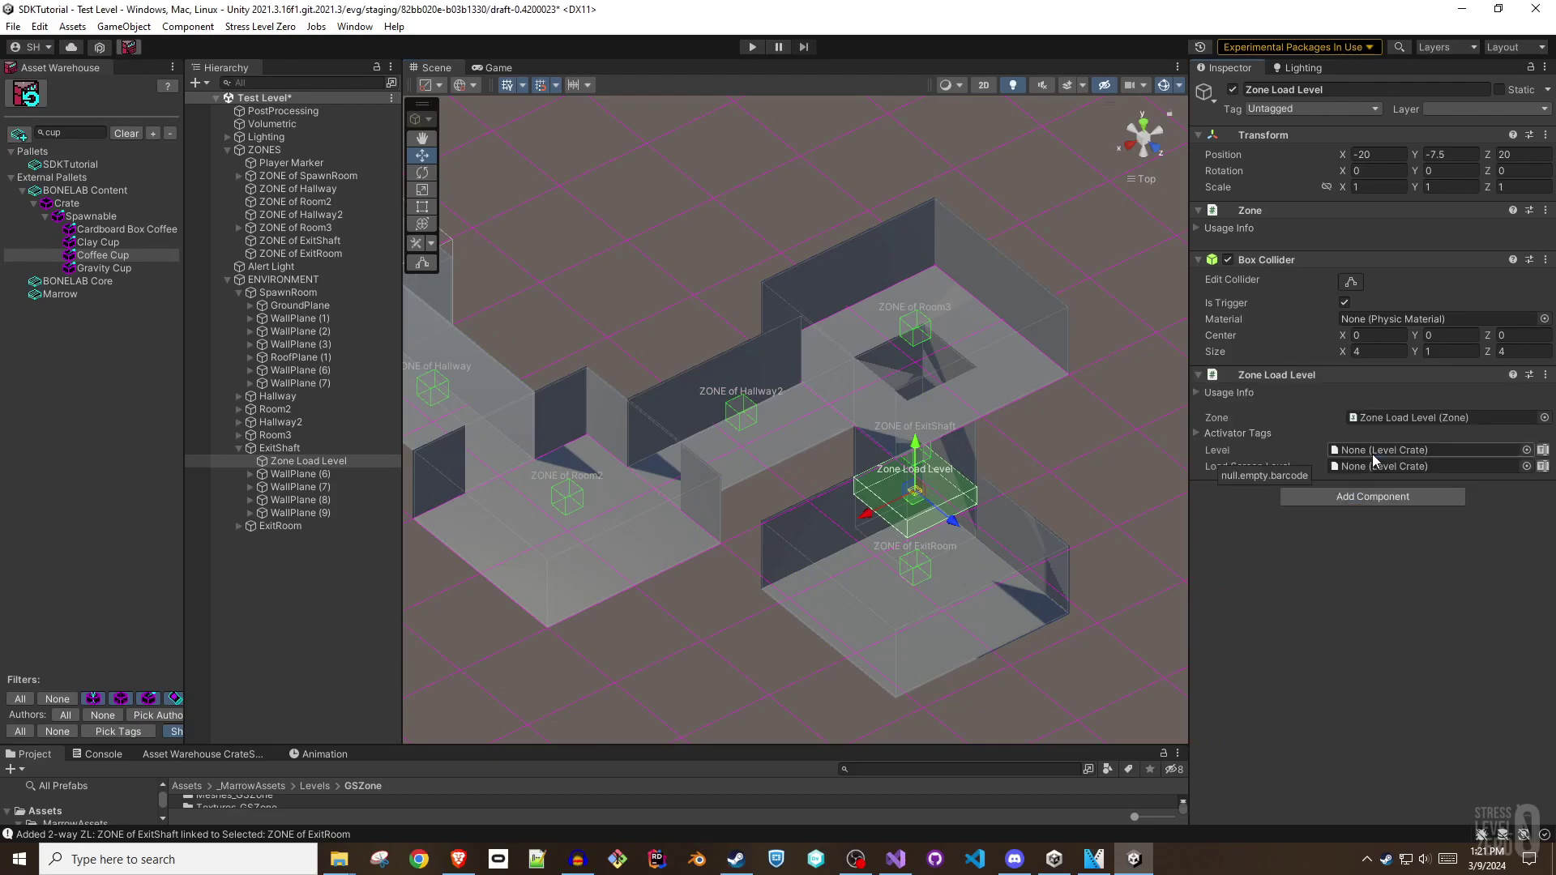
left_click(1527, 451)
type("s")
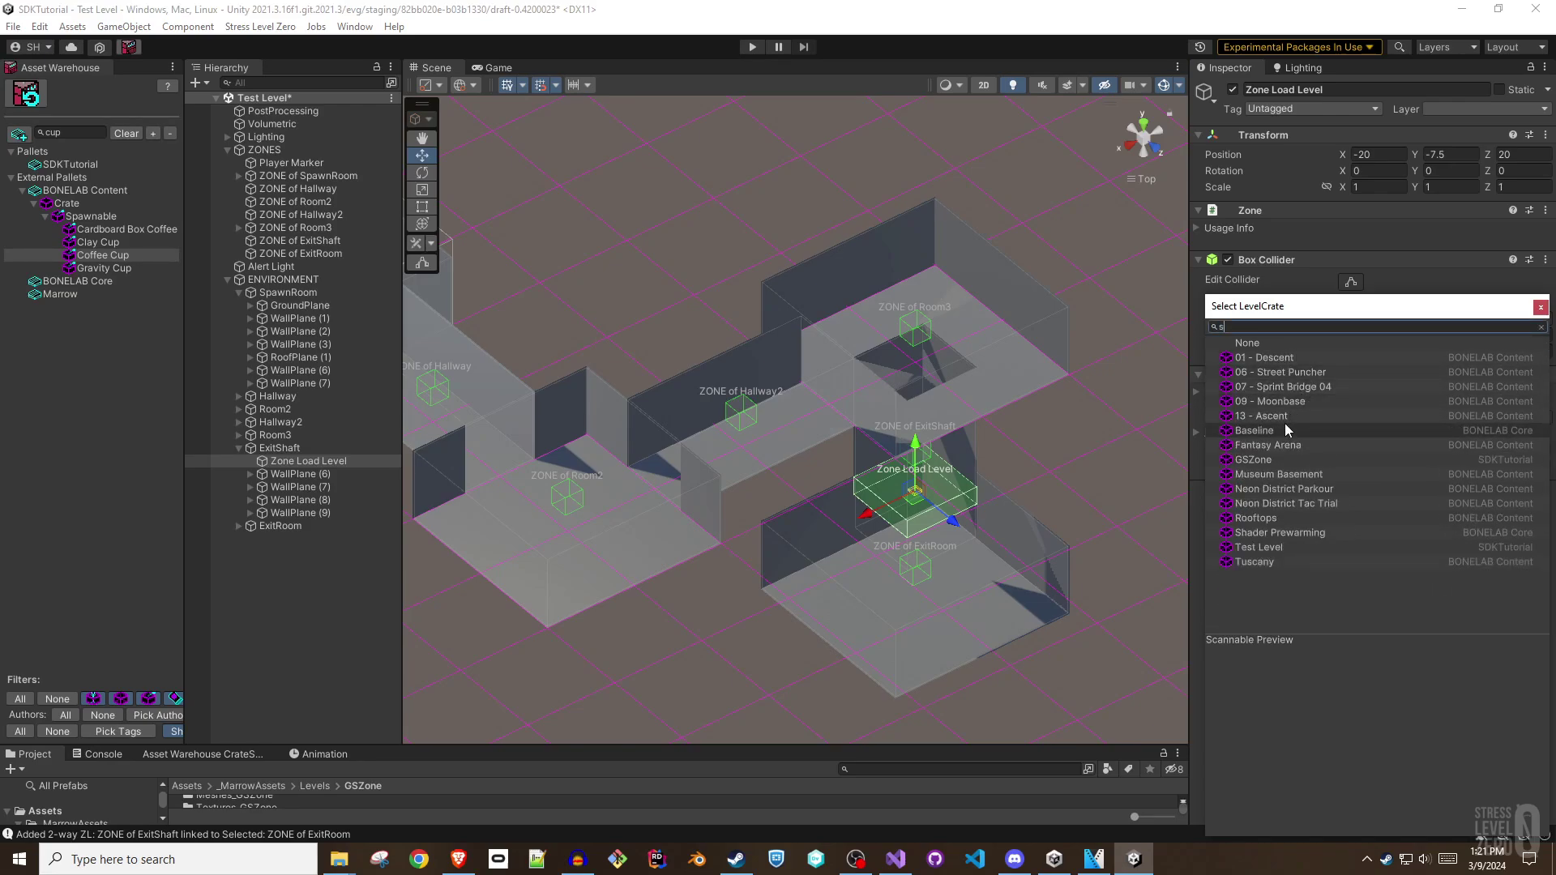
double_click(1255, 460)
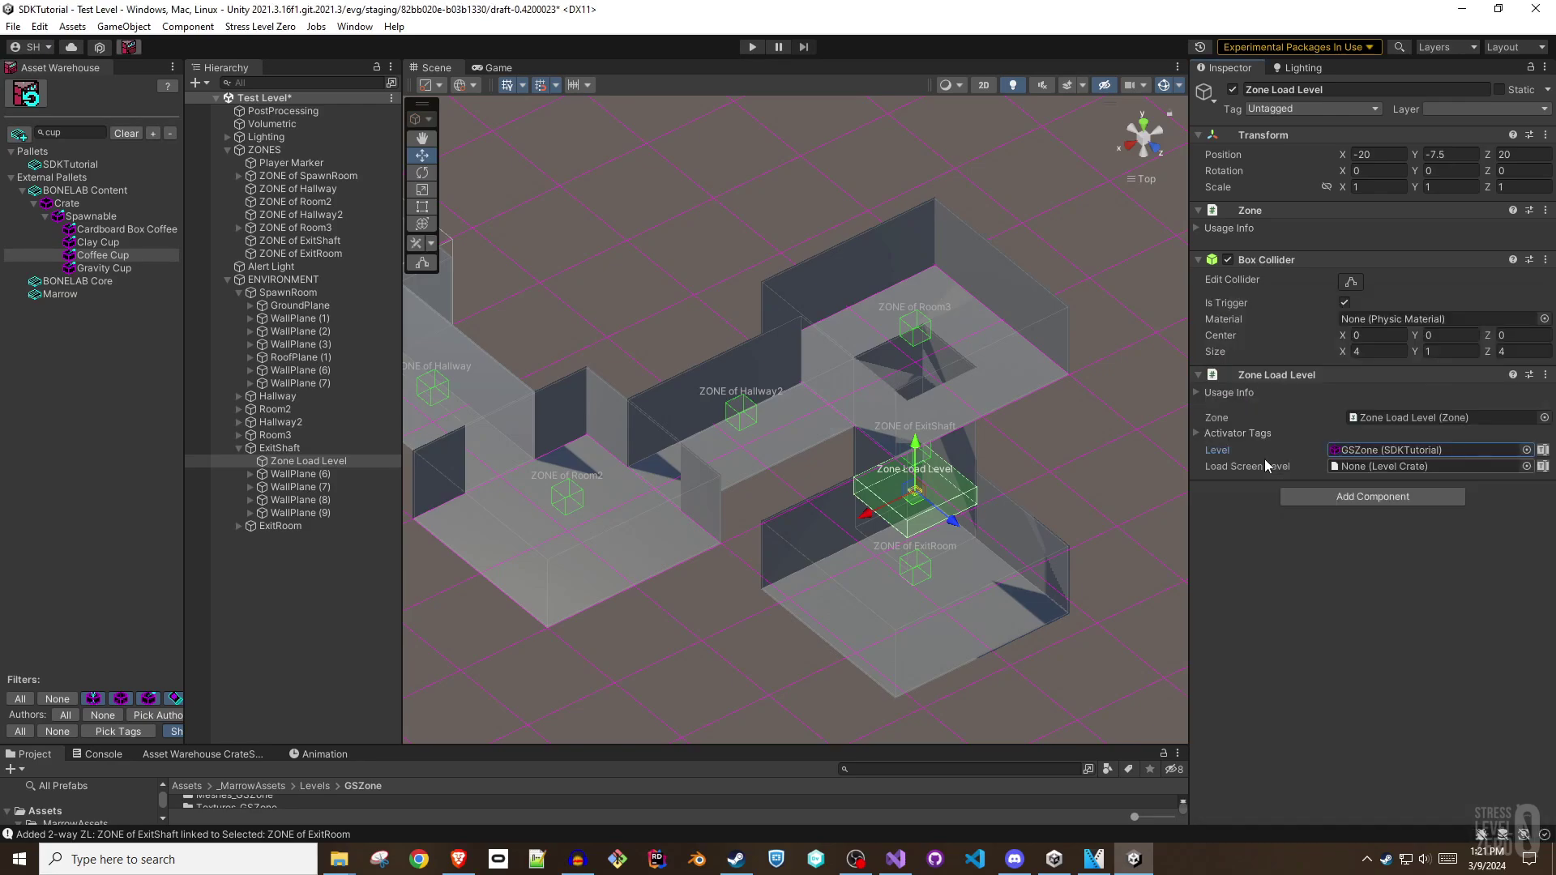
Set the Load Screen Level to Load Mod and locate the player bone tag.
left_click(1527, 467)
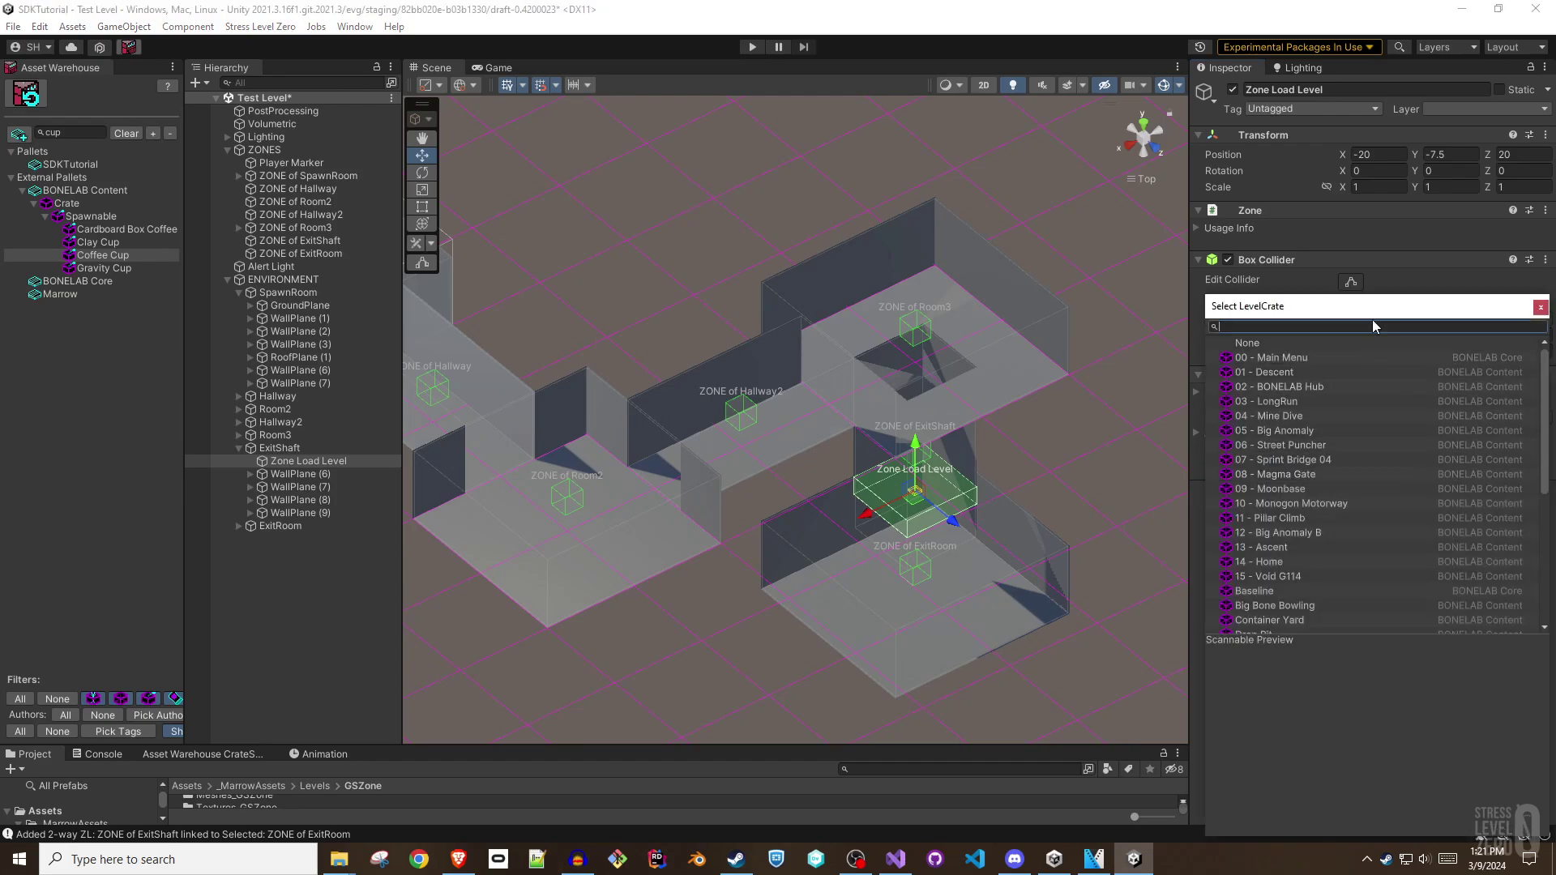
type("load")
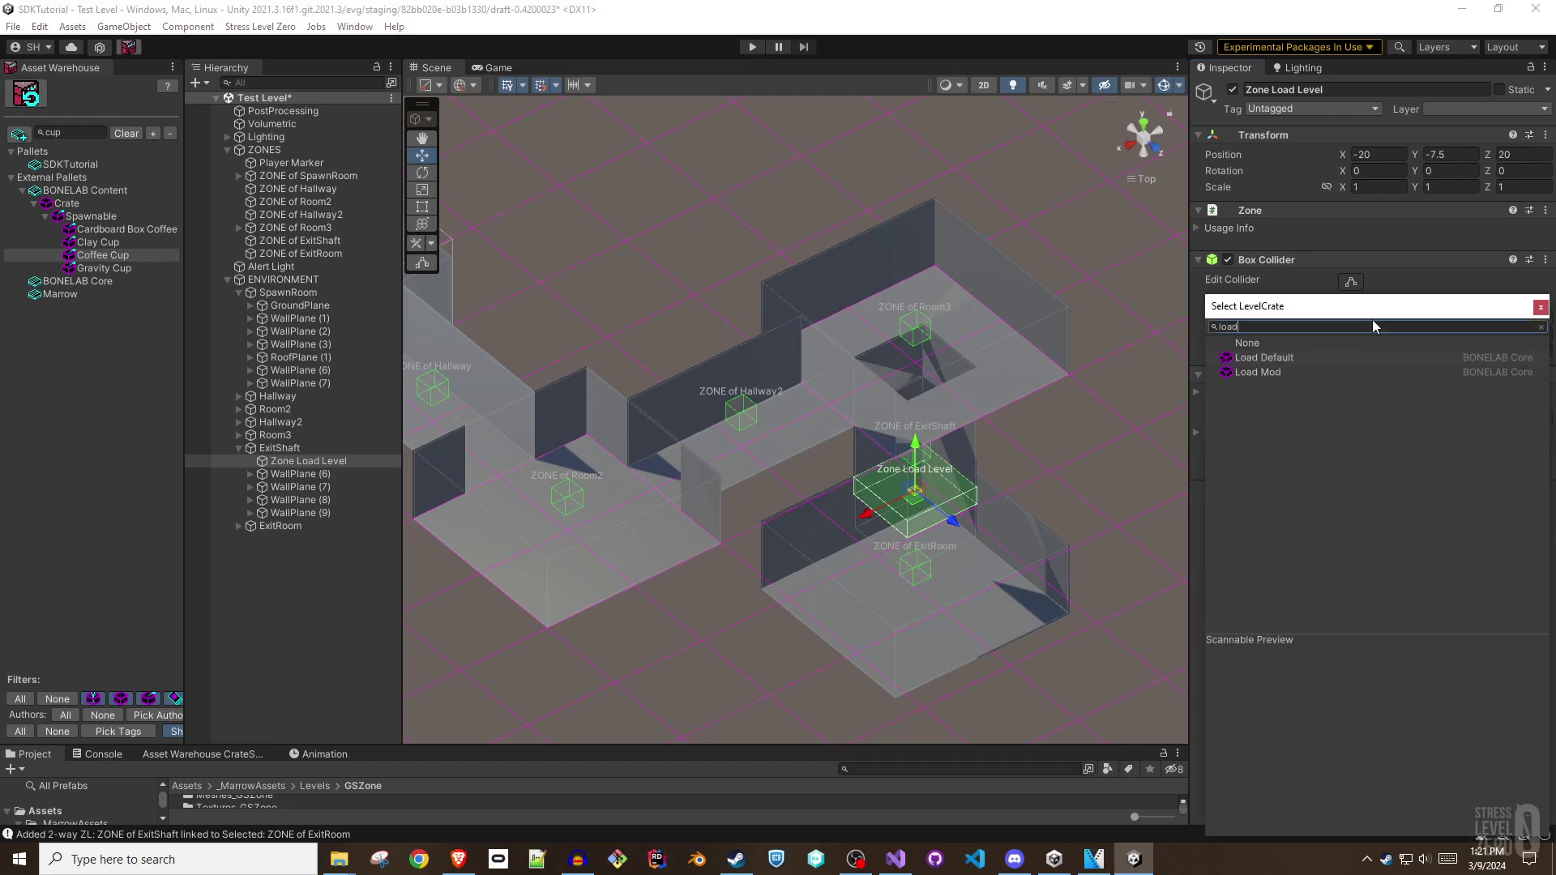
double_click(1261, 371)
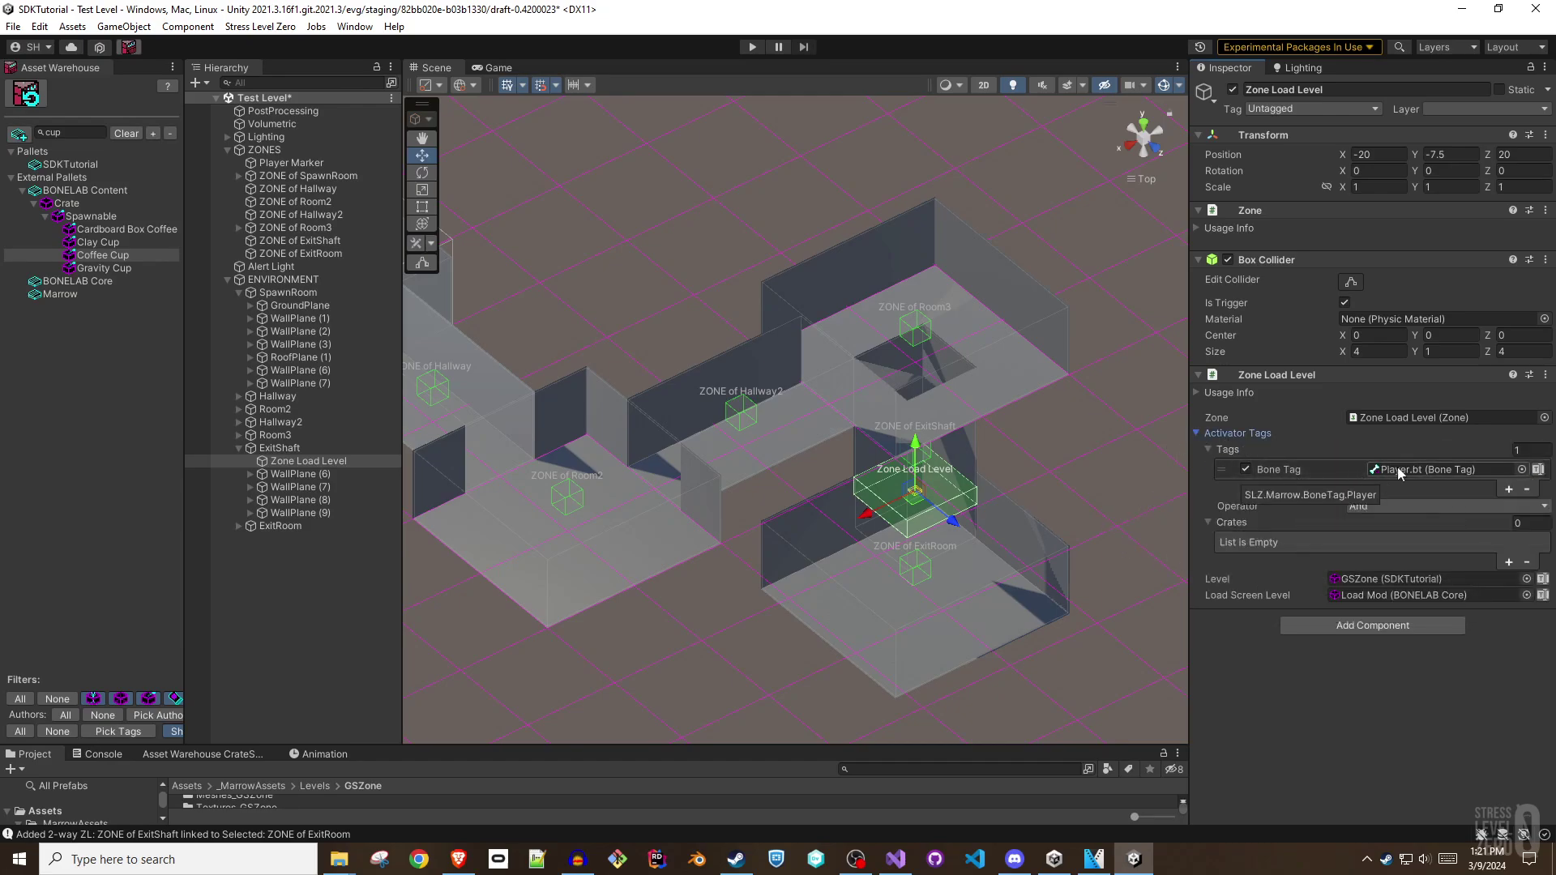
left_click(1412, 467)
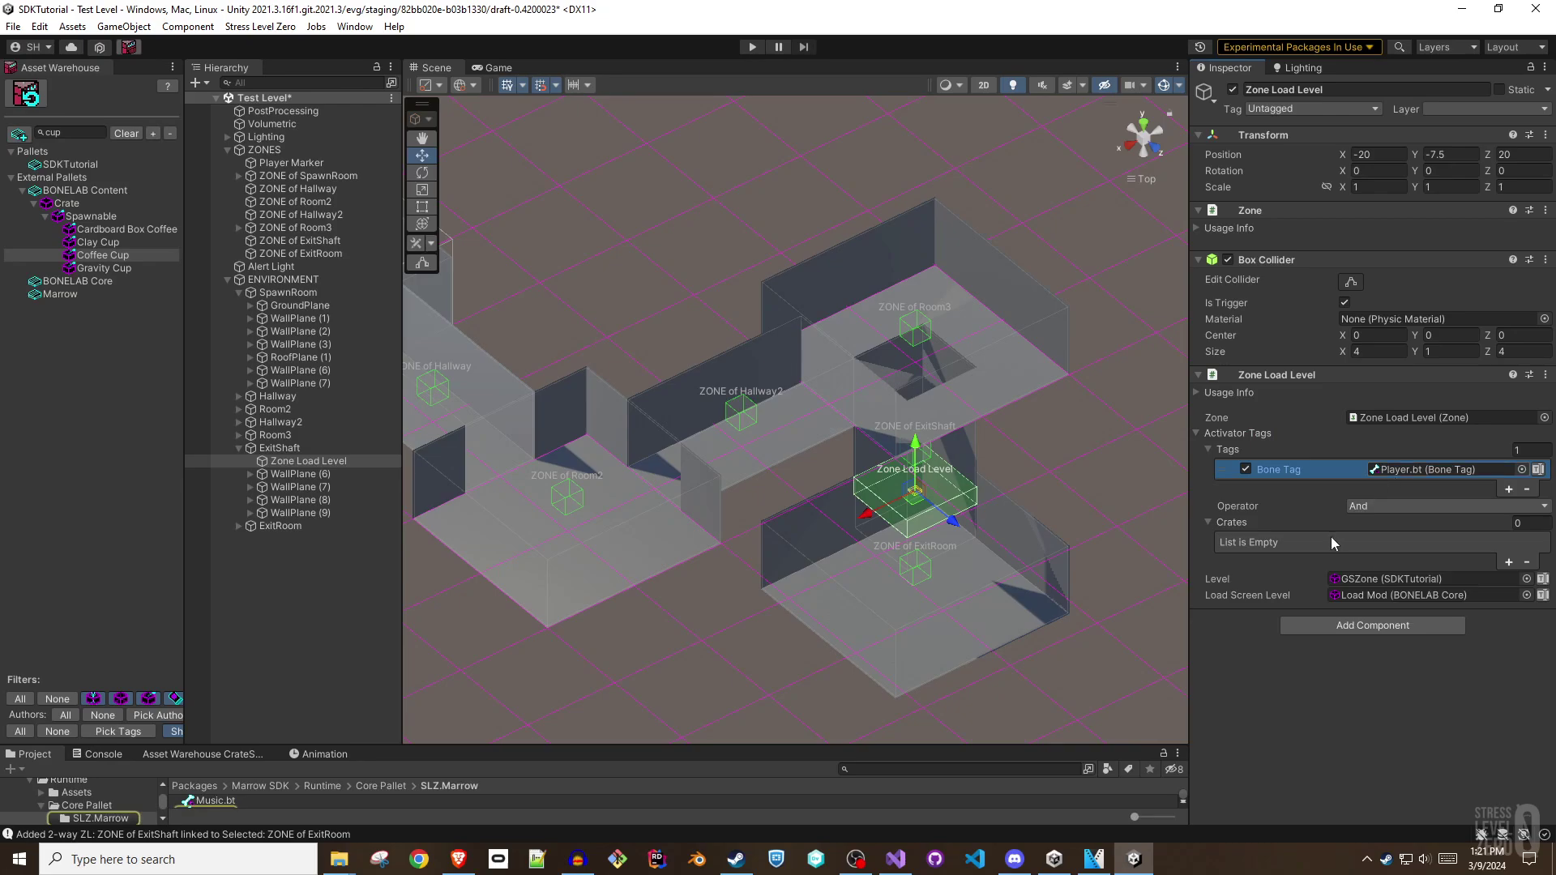